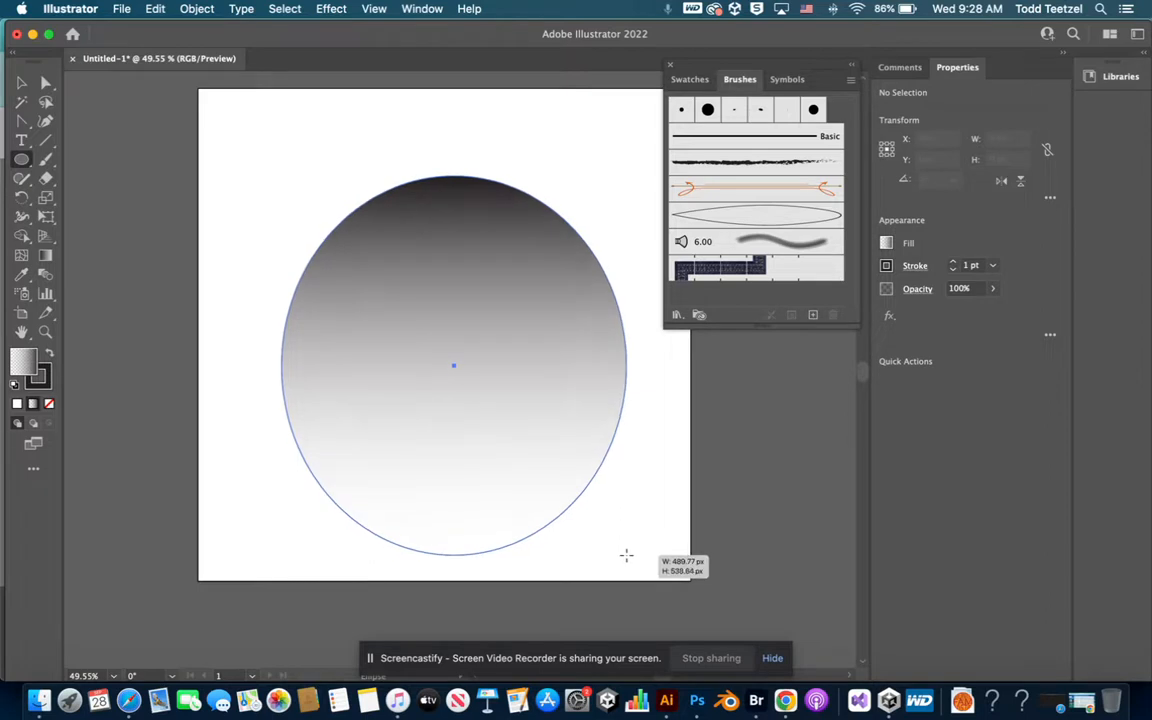
# Fill the large ellipse on the artboard with solid red.
pyautogui.doubleClick(24, 360)
pyautogui.click(332, 90)
pyautogui.click(350, 71)
pyautogui.click(522, 77)
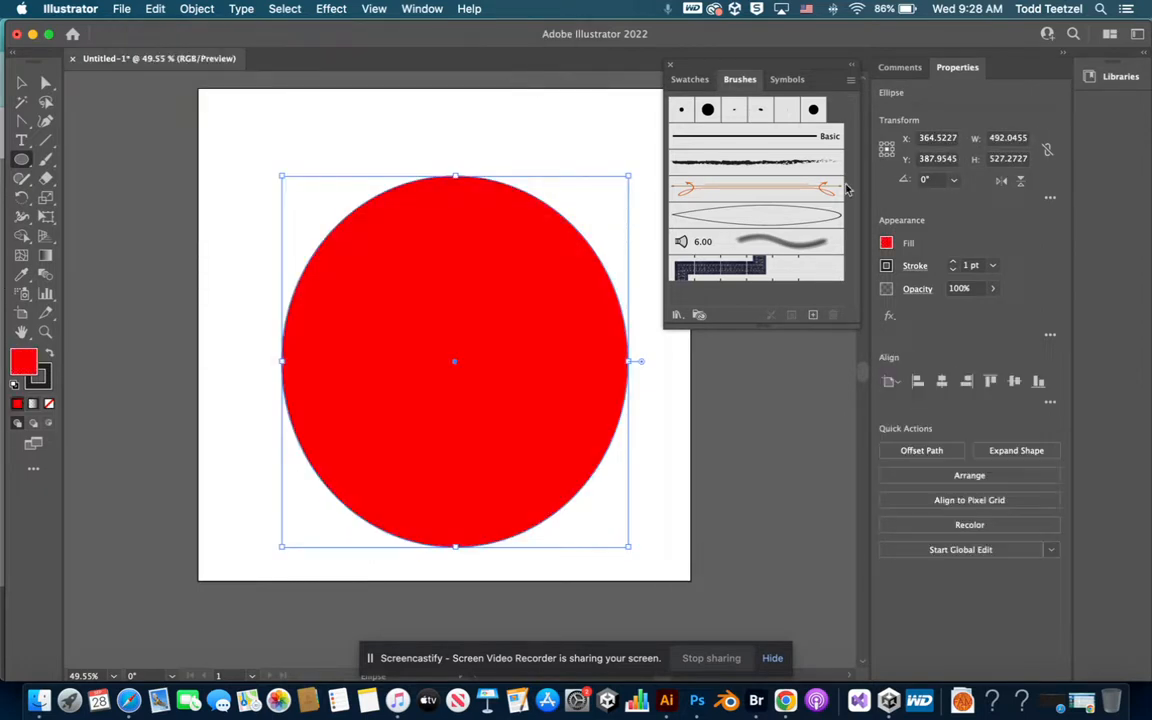
# Show the document's layers and lock Layer 1, which holds the red ellipse.
pyautogui.click(416, 8)
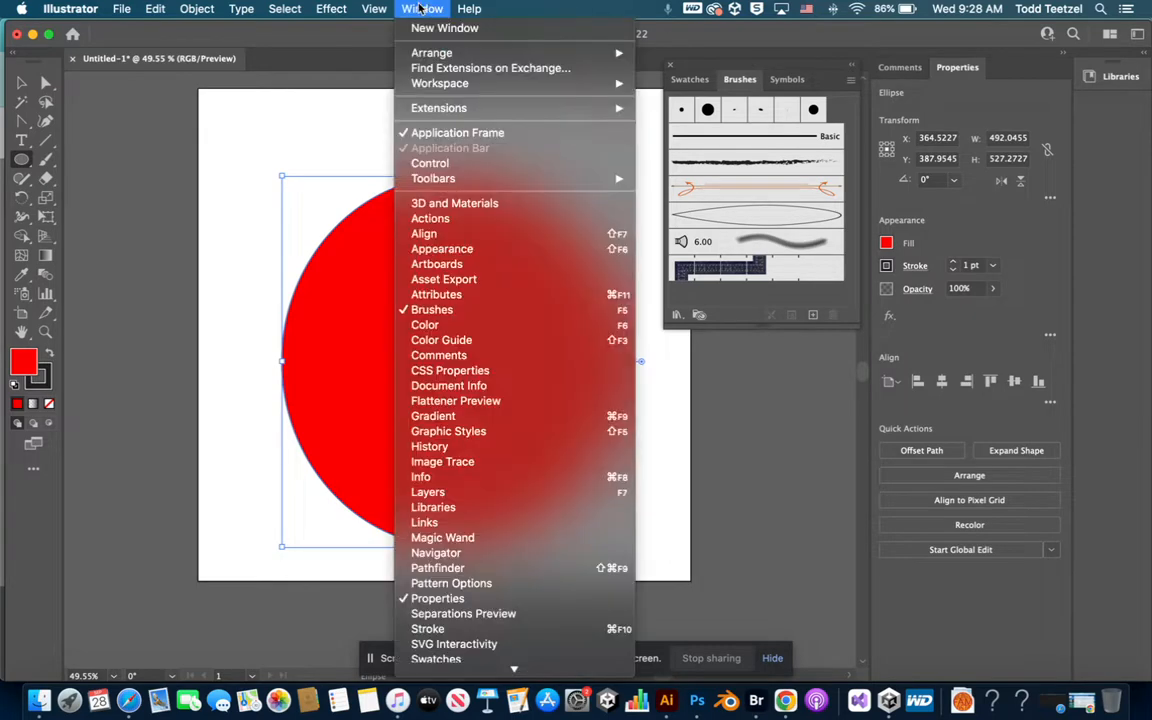
pyautogui.click(444, 497)
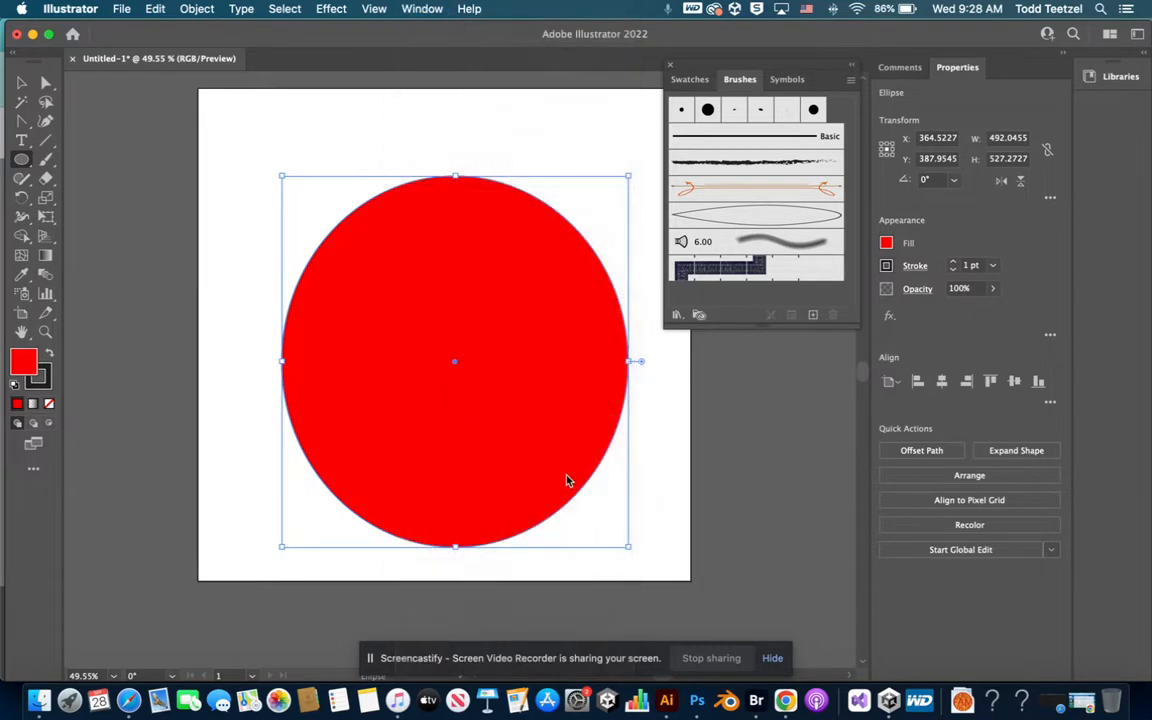
pyautogui.moveTo(684, 52); pyautogui.dragTo(771, 46)
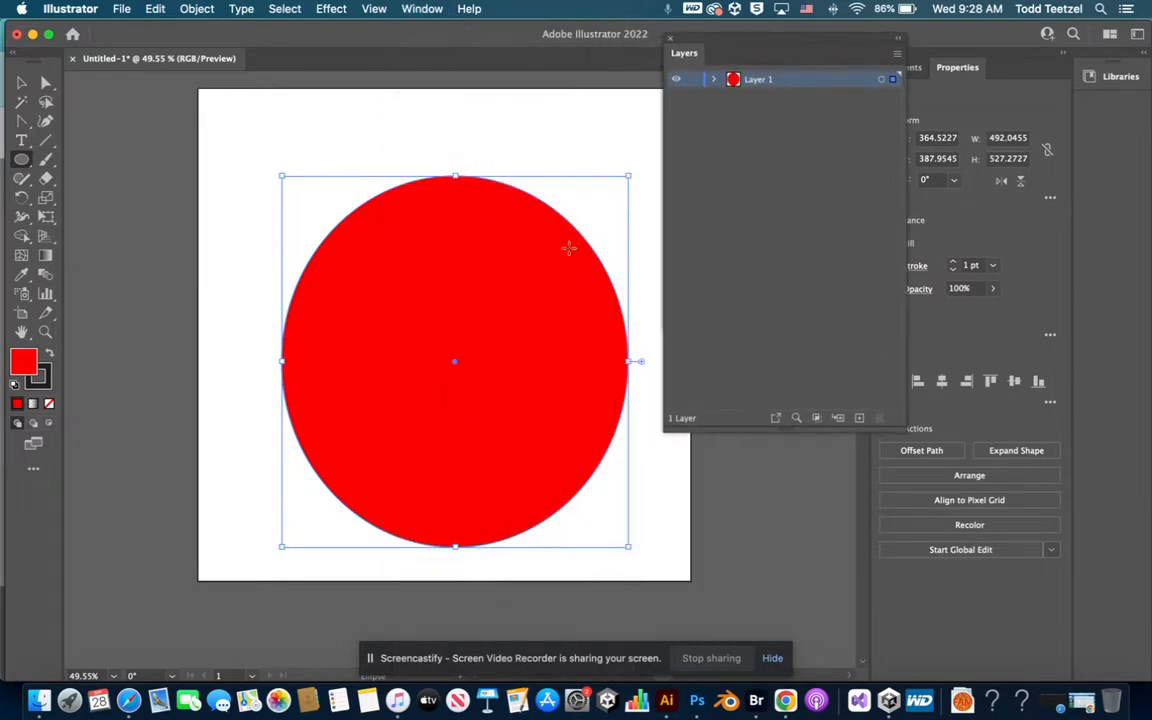
pyautogui.click(692, 79)
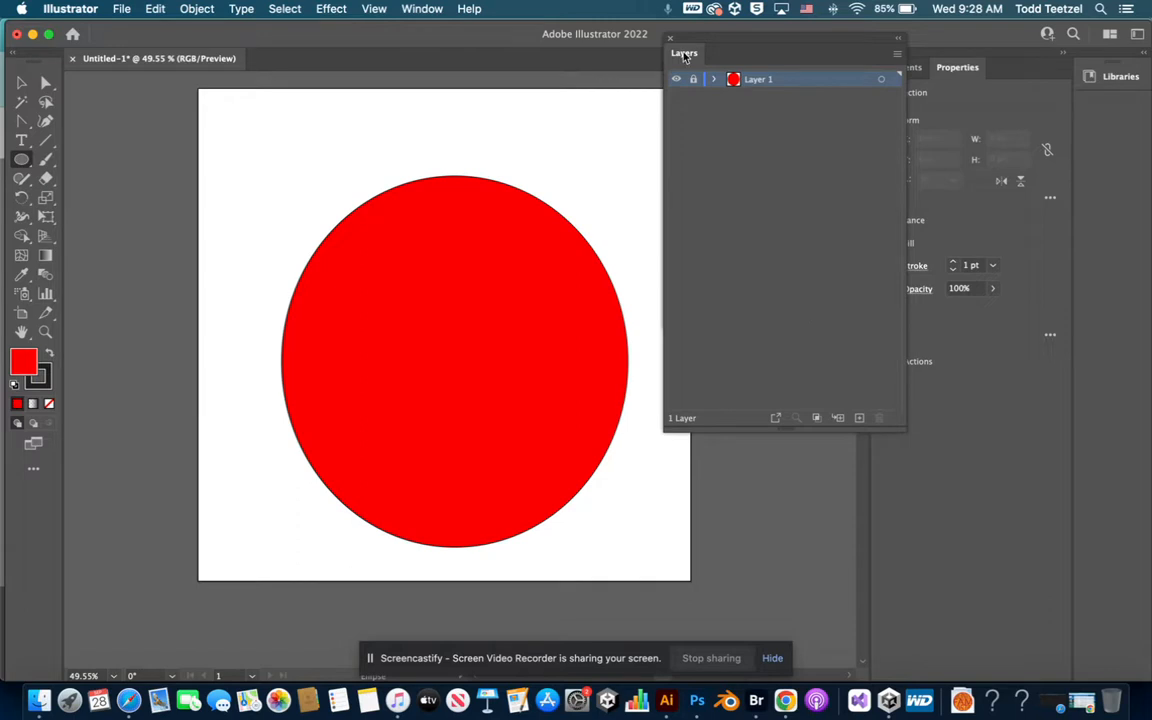
# Create a new layer above Layer 1 and rename it Fur.
pyautogui.click(424, 9)
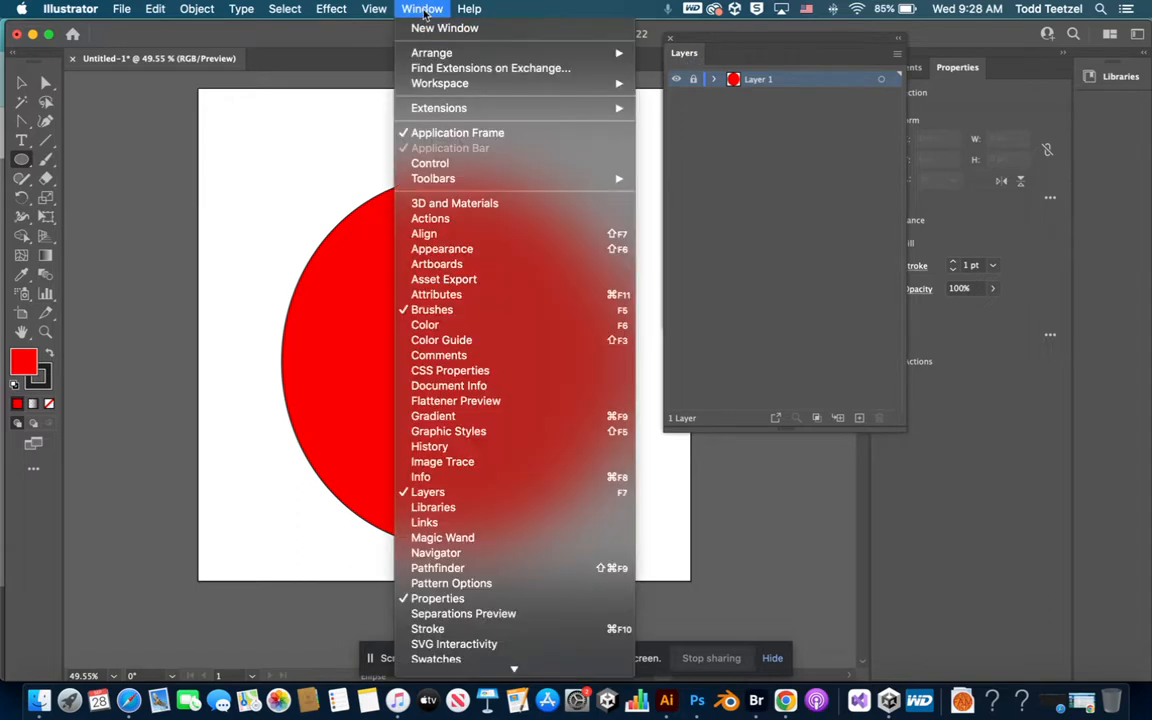
pyautogui.click(821, 326)
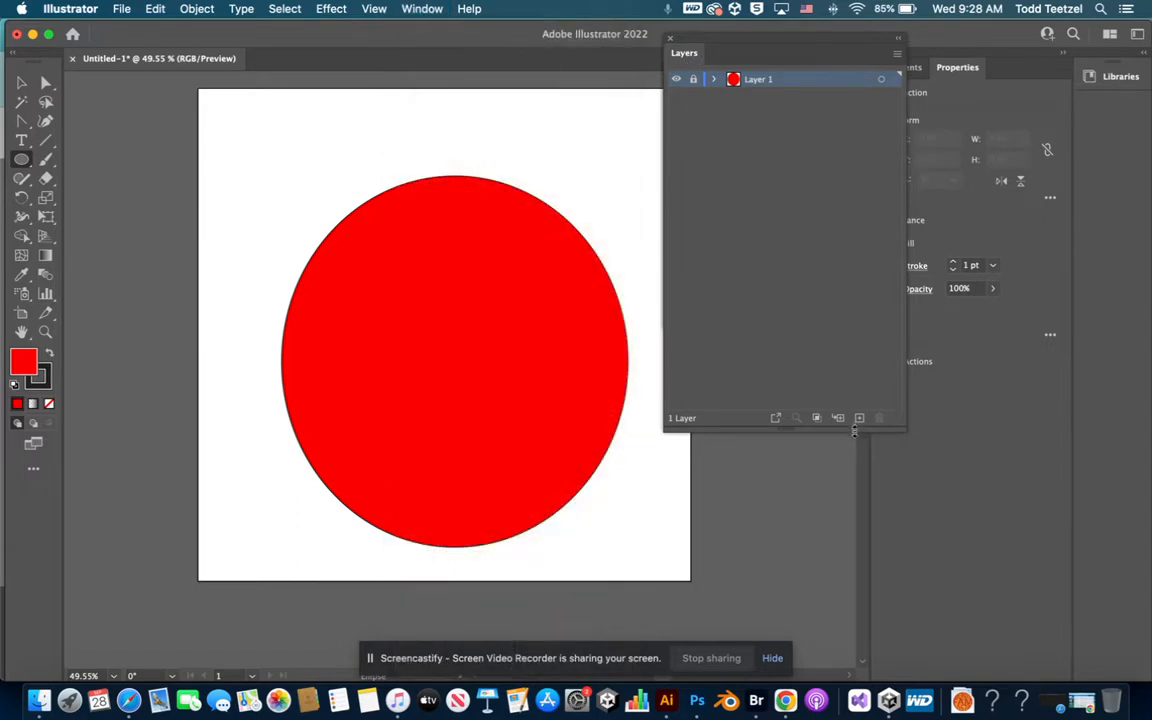
pyautogui.click(858, 418)
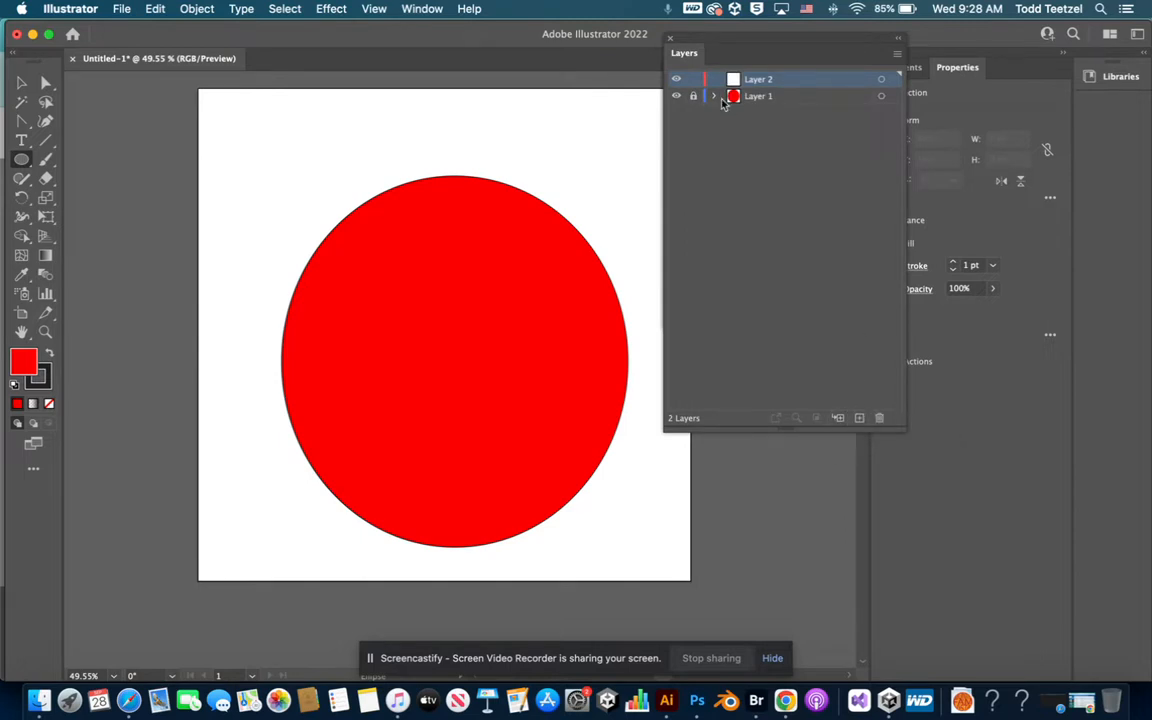
pyautogui.doubleClick(748, 79)
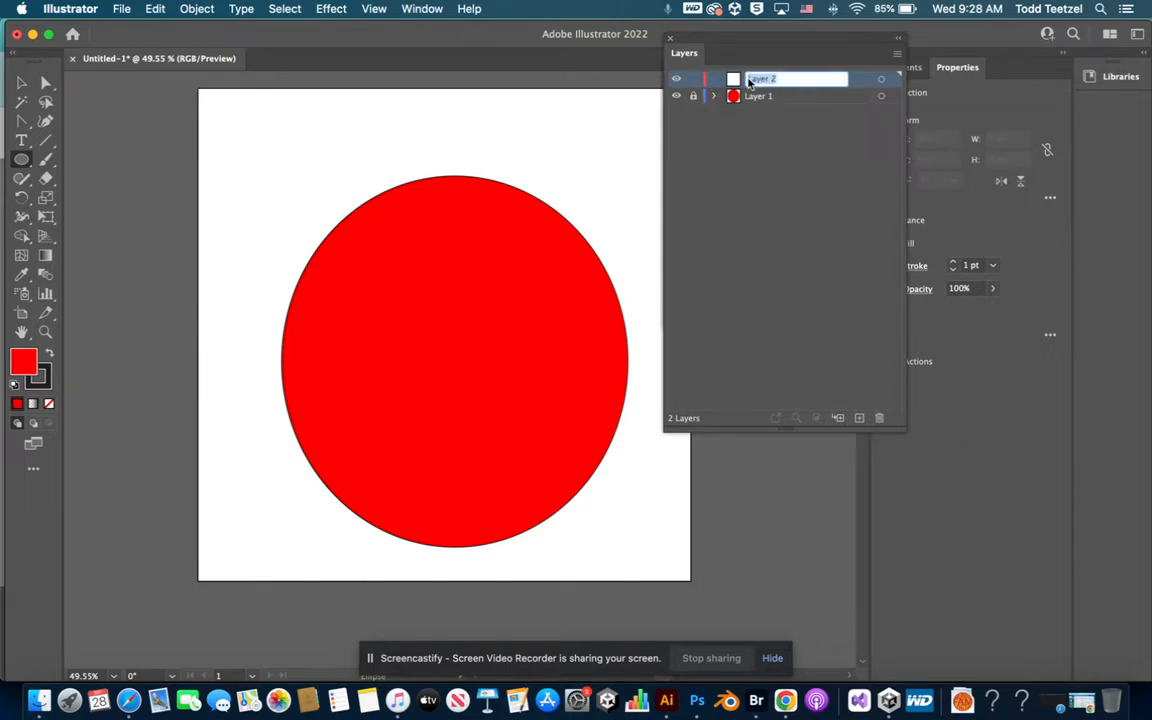
pyautogui.write('Fur')
pyautogui.click(781, 131)
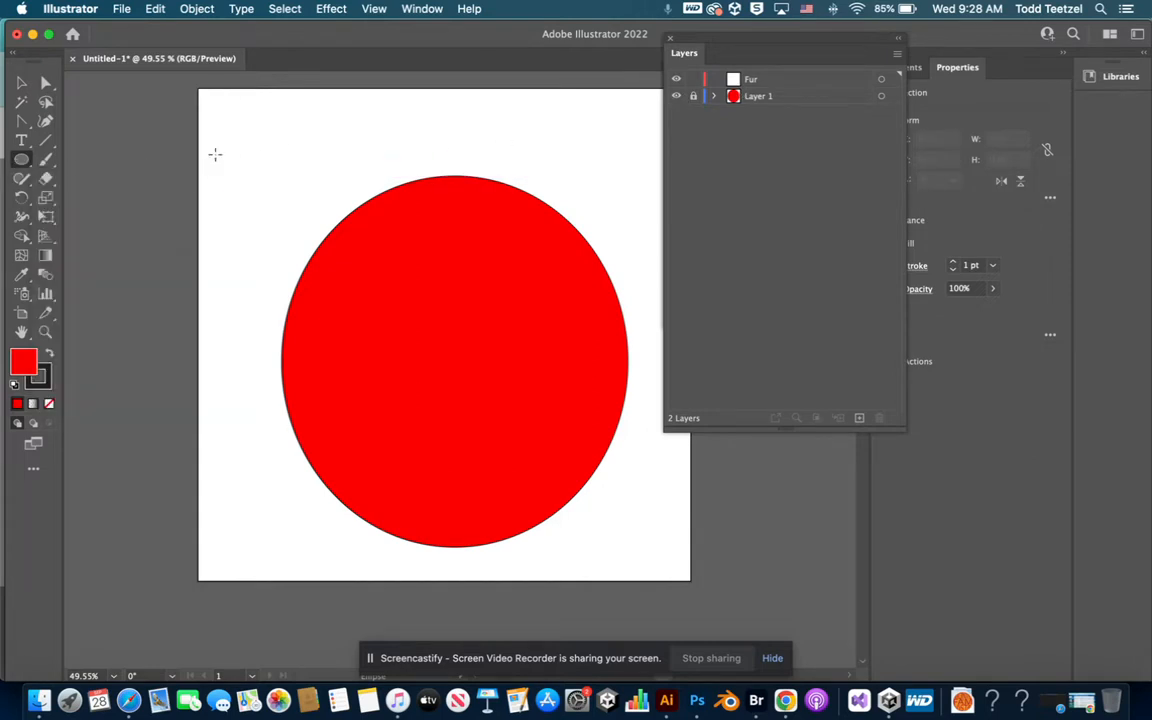
# Draw an upright ellipse about 34 × 76 px in the artboard's upper-left area and reshape its top anchor into a pointed tip.
pyautogui.click(21, 158)
pyautogui.moveTo(240, 150); pyautogui.dragTo(264, 204)
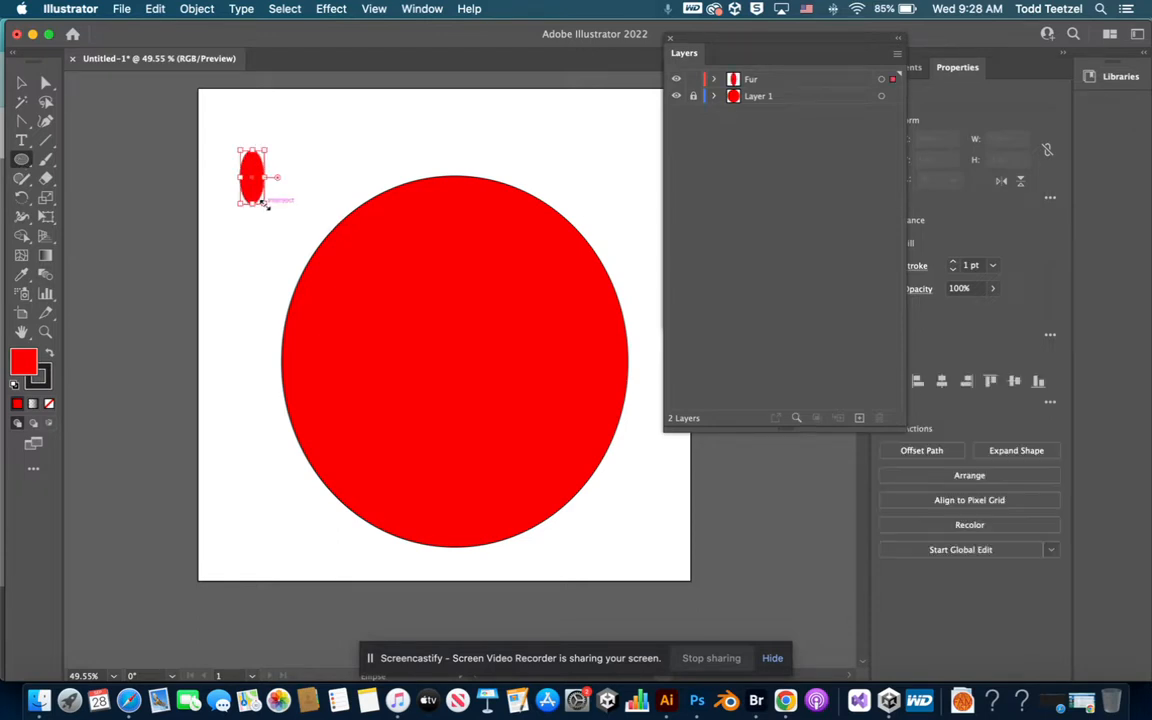
pyautogui.click(25, 121)
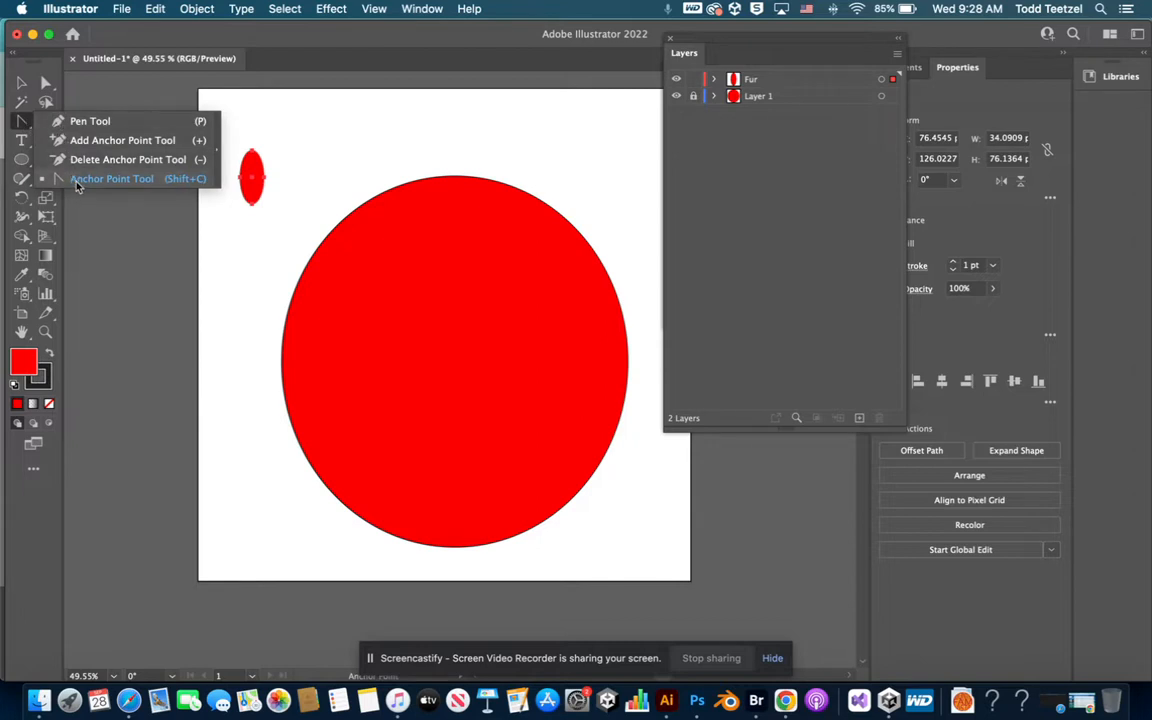
pyautogui.click(77, 180)
pyautogui.click(251, 149)
pyautogui.moveTo(253, 152); pyautogui.dragTo(258, 143)
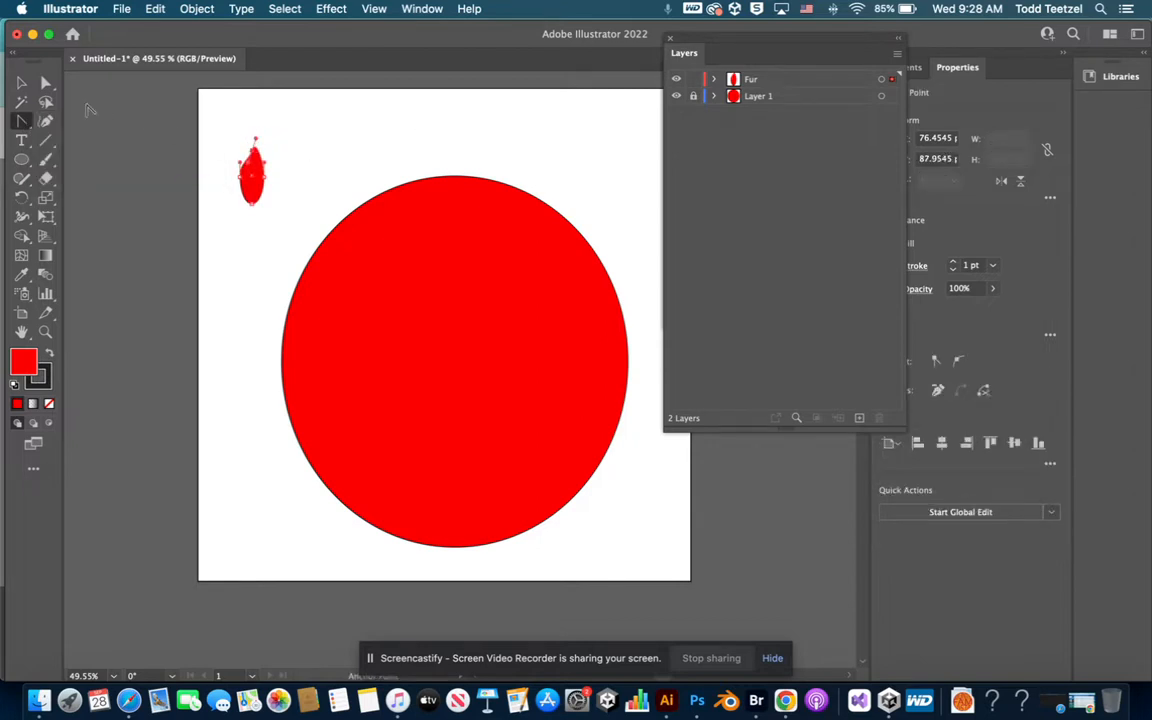
# Stretch the small shape's top anchor upward into a teardrop about 147 px tall and remove its fill.
pyautogui.click(45, 82)
pyautogui.moveTo(255, 155); pyautogui.dragTo(252, 94)
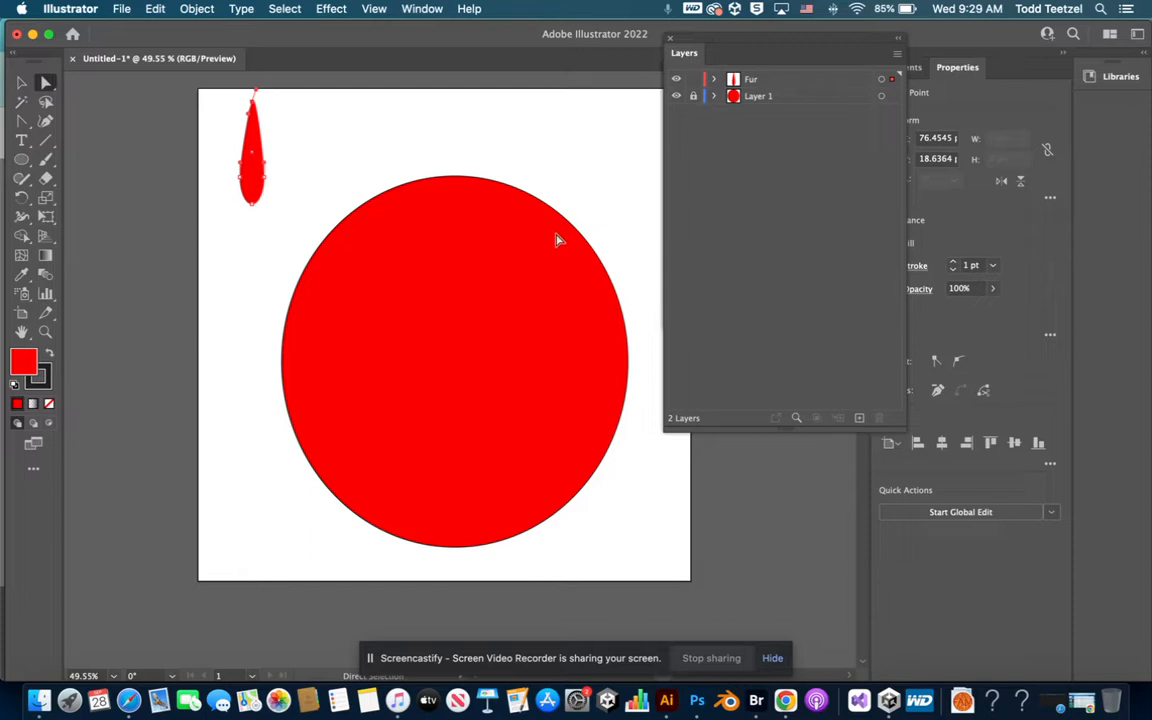
pyautogui.click(49, 405)
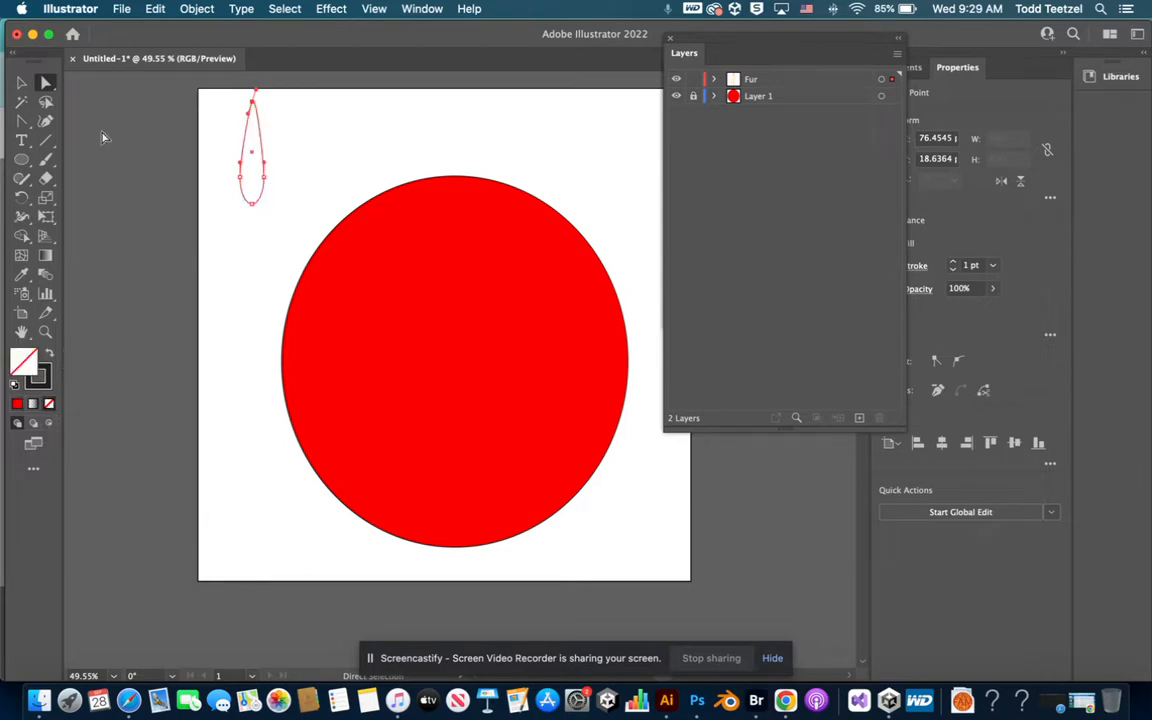
# Create a new Art Brush from the outlined teardrop path, accepting the default brush options.
pyautogui.click(24, 84)
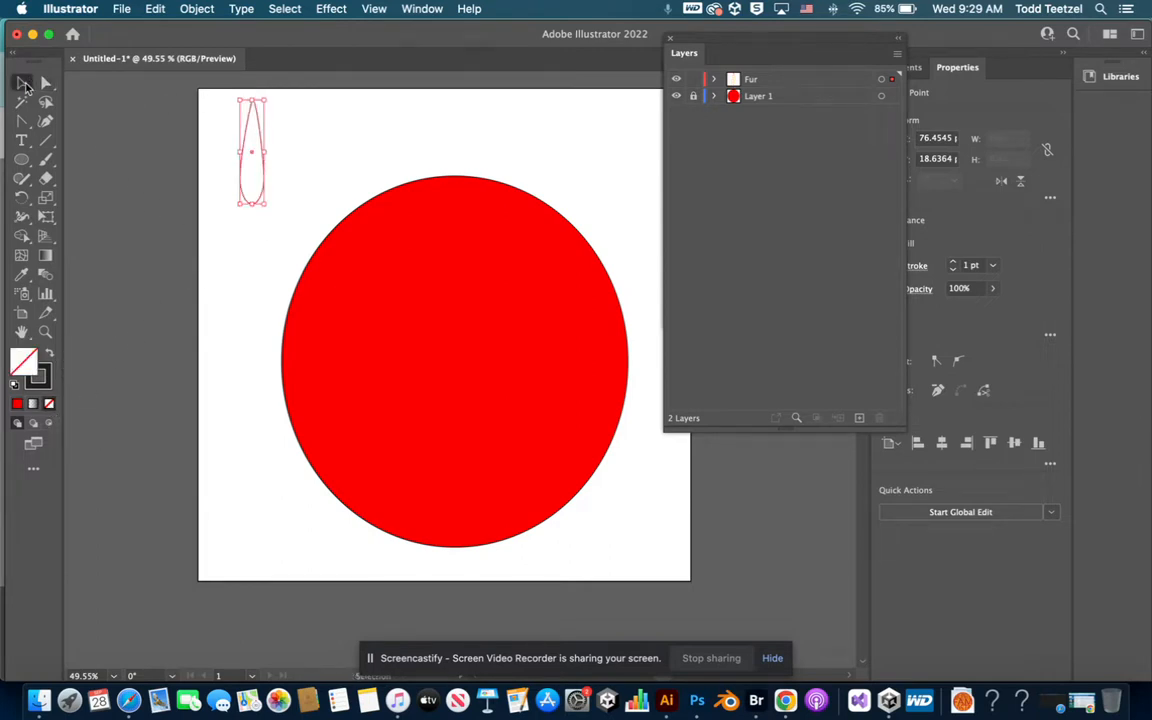
pyautogui.click(306, 134)
pyautogui.click(260, 148)
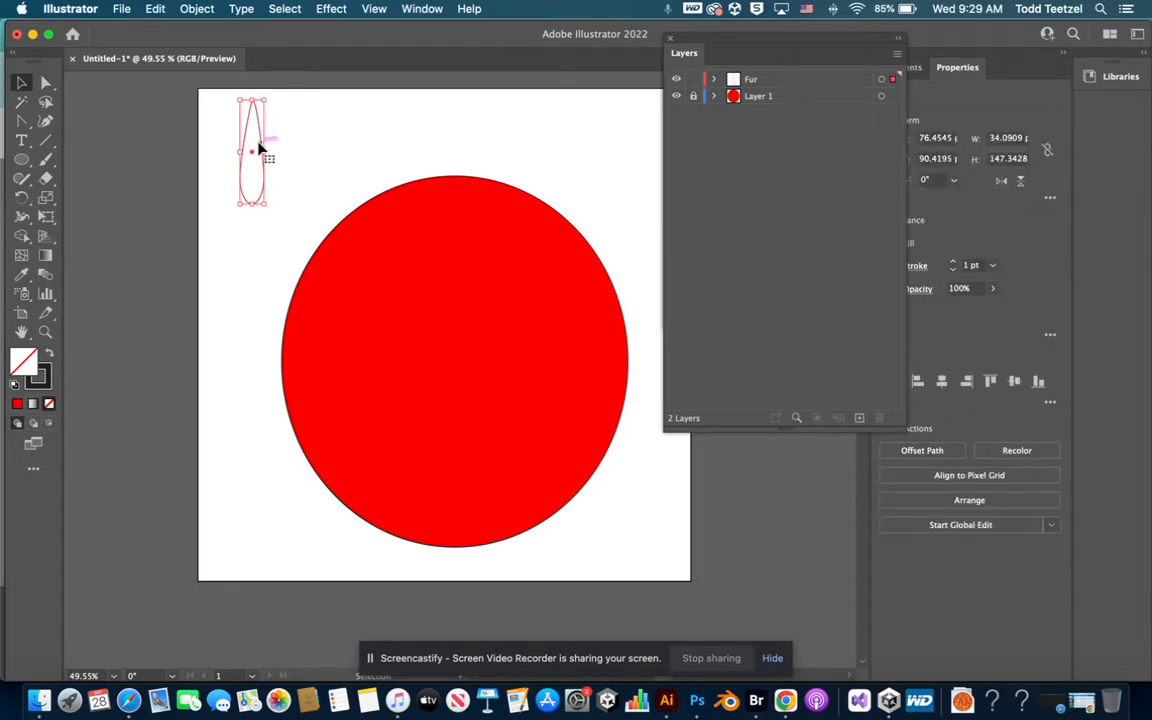
pyautogui.click(421, 9)
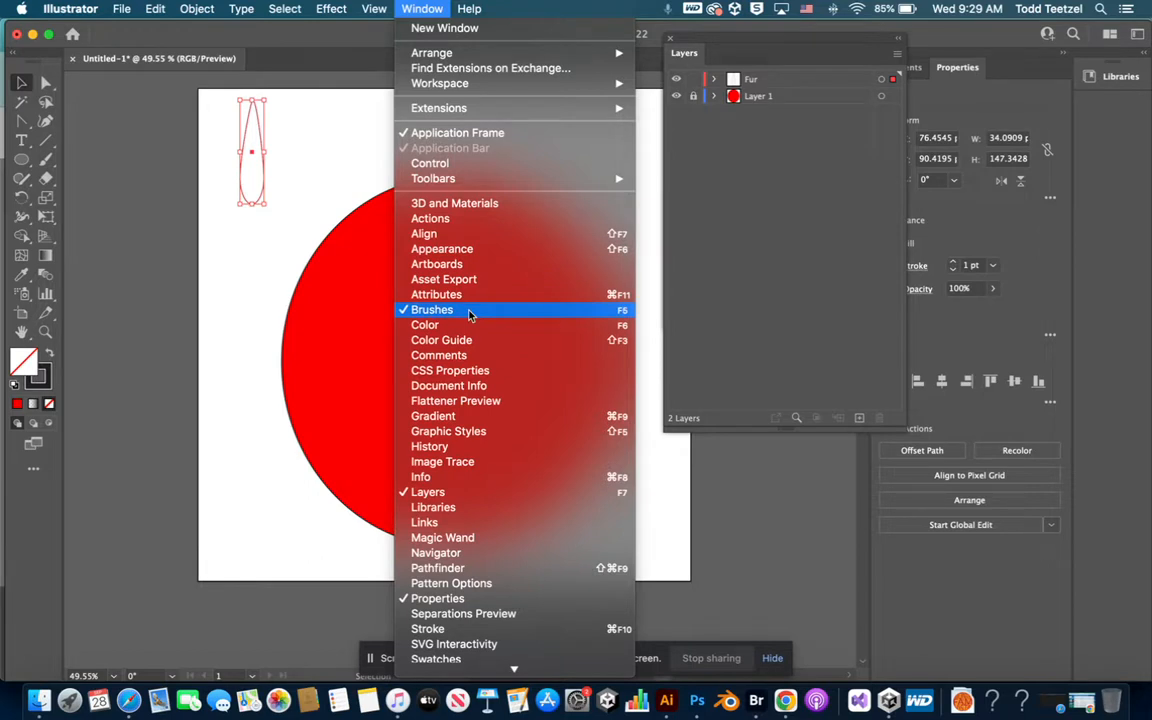
pyautogui.click(469, 314)
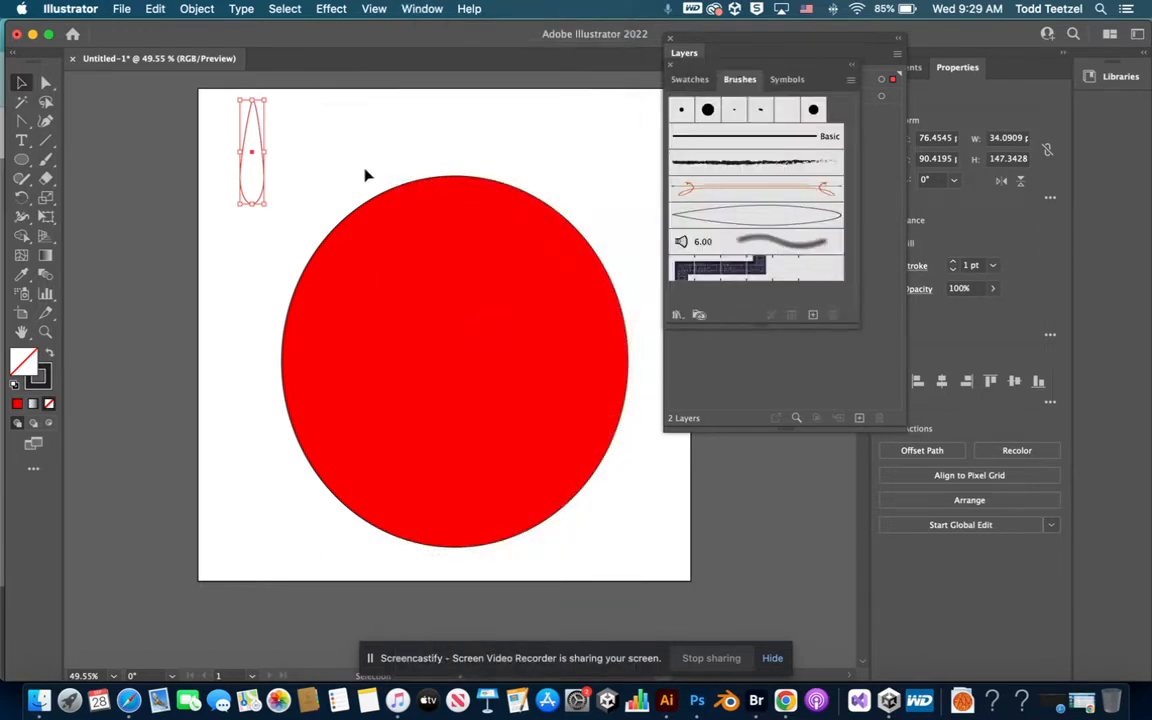
pyautogui.click(814, 315)
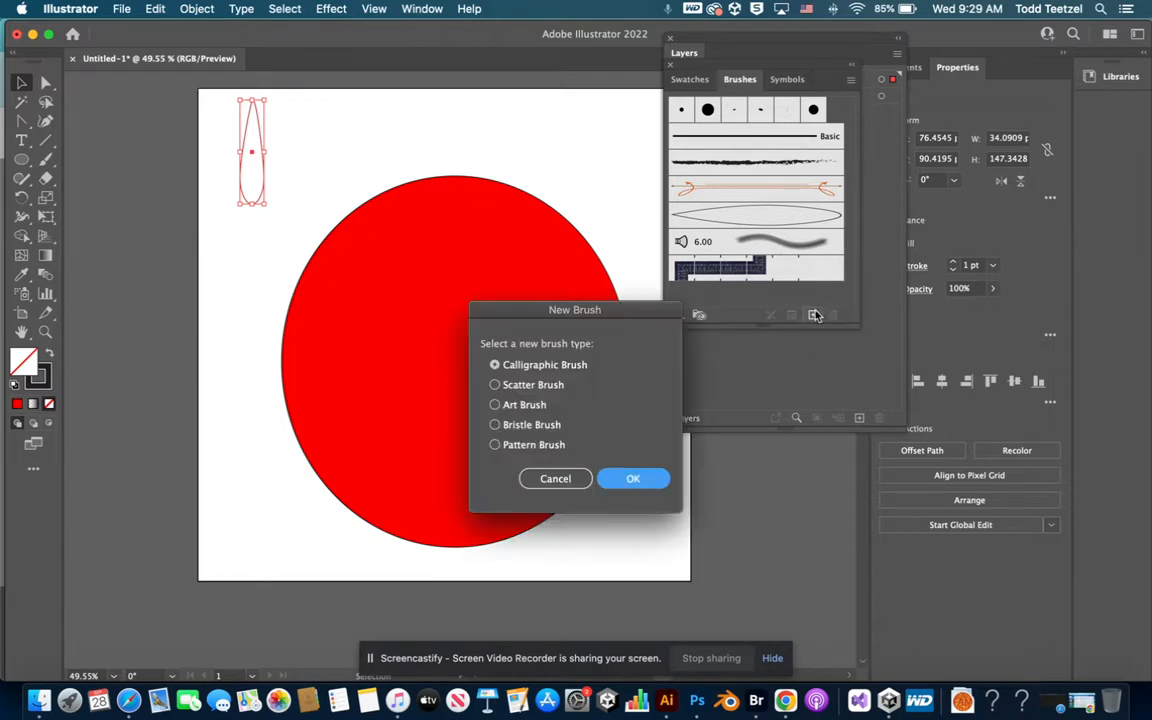
pyautogui.click(526, 406)
pyautogui.click(628, 478)
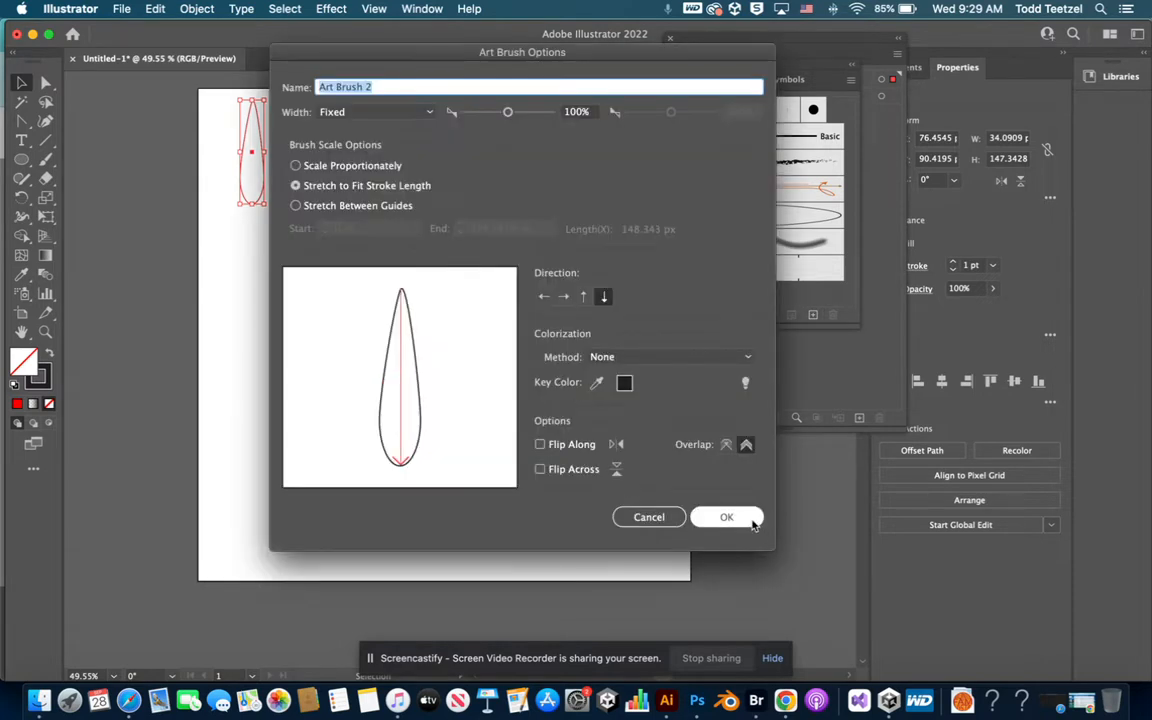
pyautogui.click(746, 517)
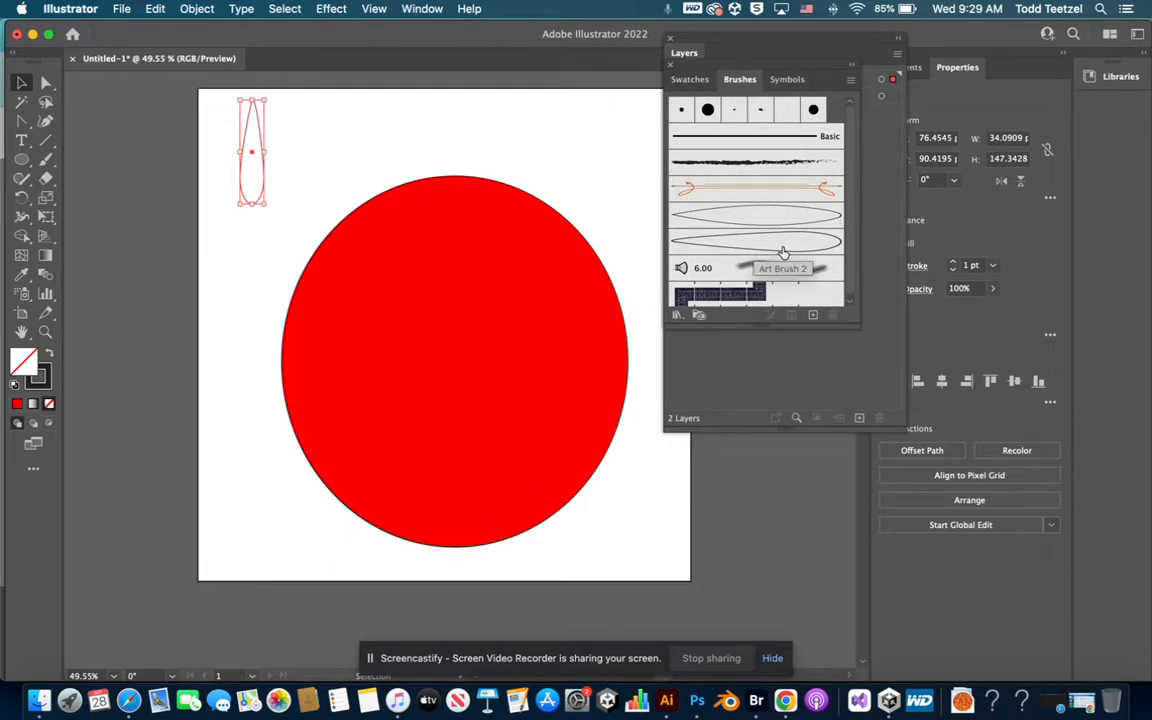
# Move the layer list clear of the brushes and delete the original teardrop path from the artboard.
pyautogui.moveTo(757, 51)
pyautogui.mouseDown()
pyautogui.moveTo(985, 188)
pyautogui.moveTo(862, 258)
pyautogui.mouseUp()
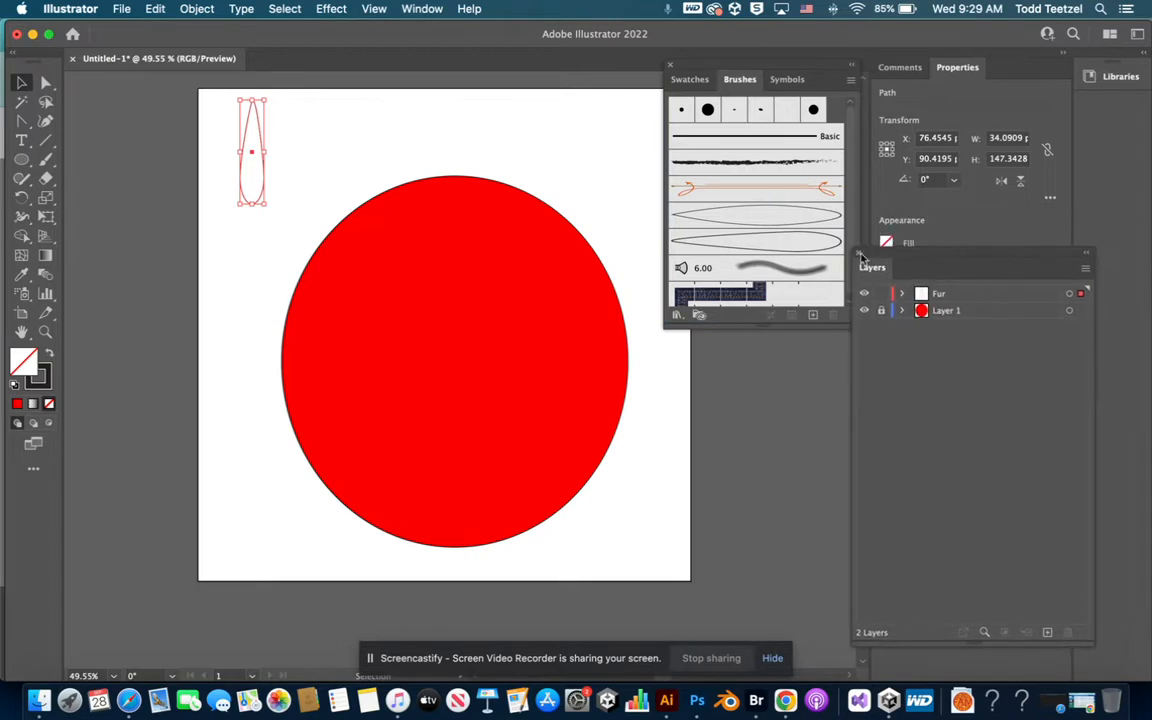
pyautogui.click(45, 159)
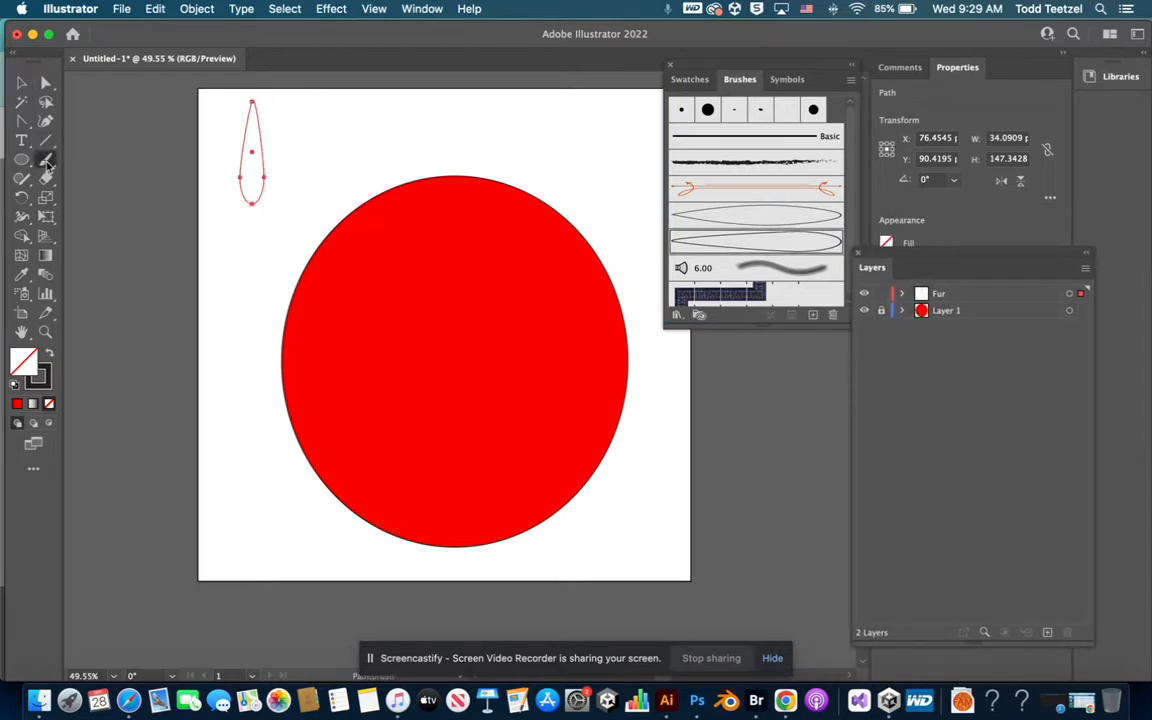
pyautogui.click(688, 240)
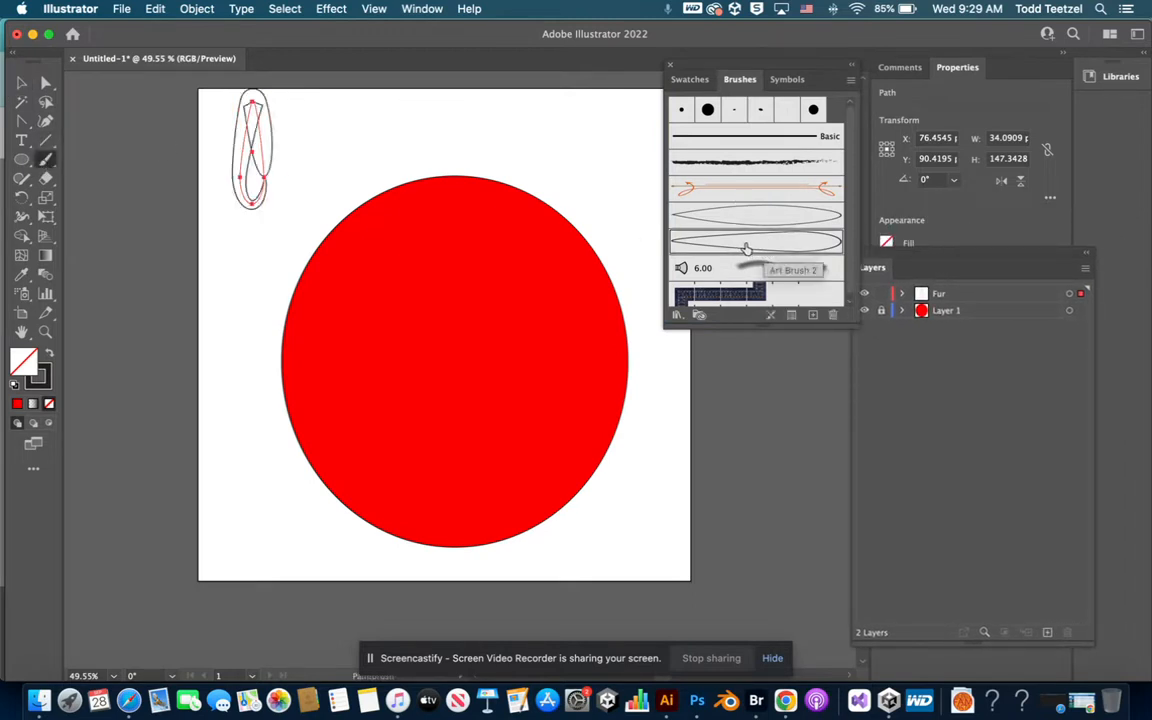
pyautogui.click(21, 82)
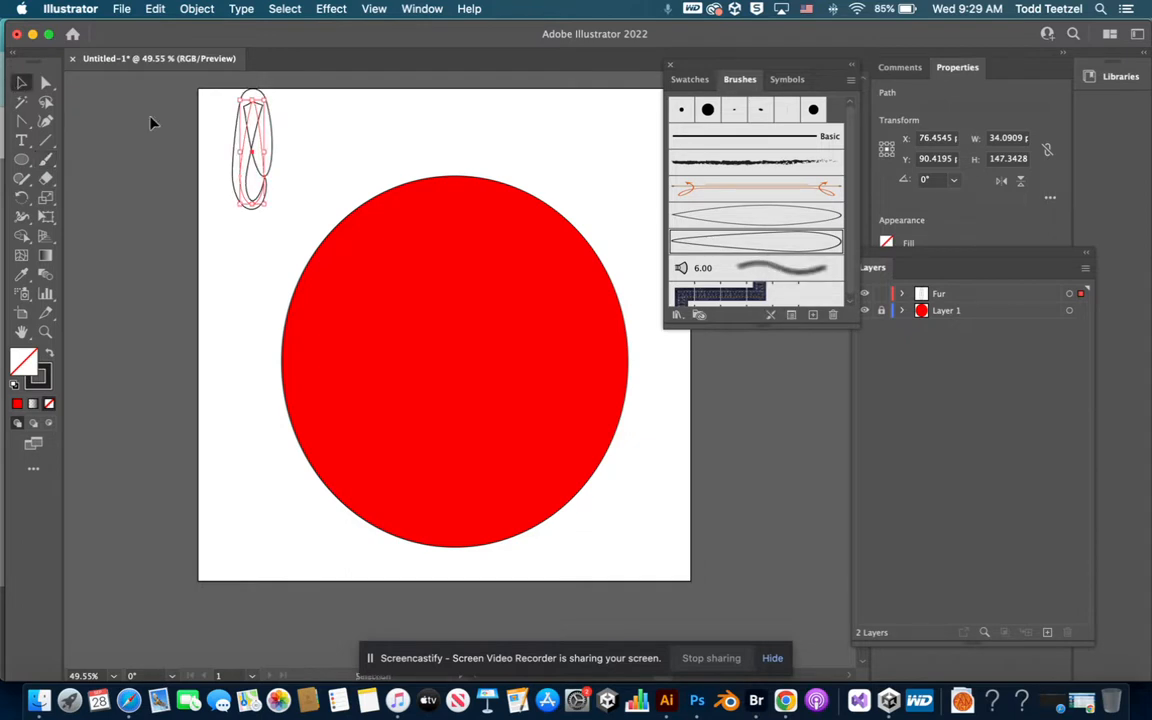
pyautogui.press('Delete')
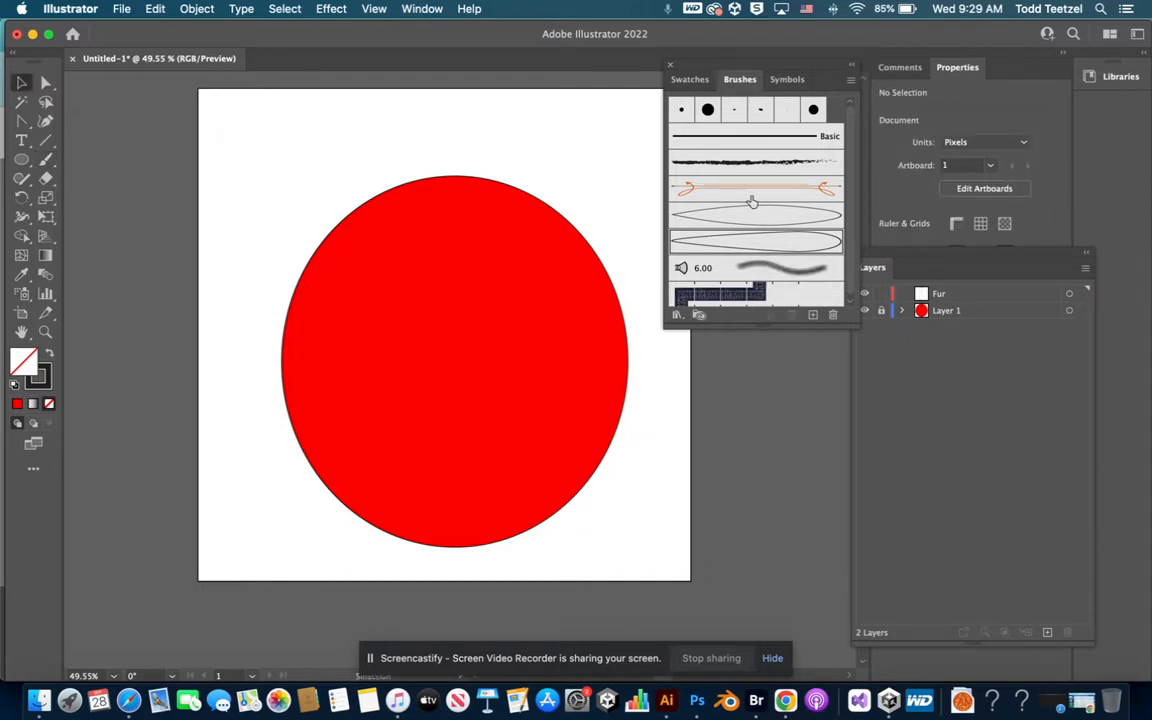
# Target the Fur layer and set up the Paintbrush with the new teardrop Art Brush and a black (000000) stroke.
pyautogui.moveTo(938, 261); pyautogui.dragTo(948, 218)
pyautogui.click(962, 258)
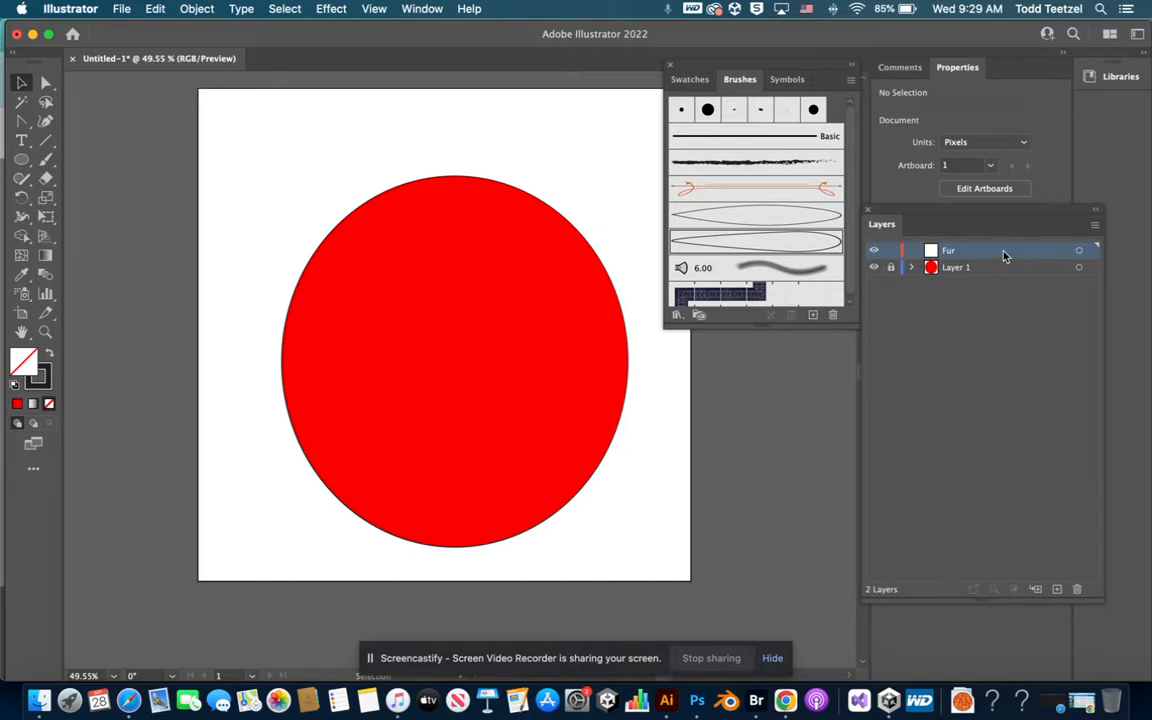
pyautogui.click(1078, 252)
pyautogui.click(746, 245)
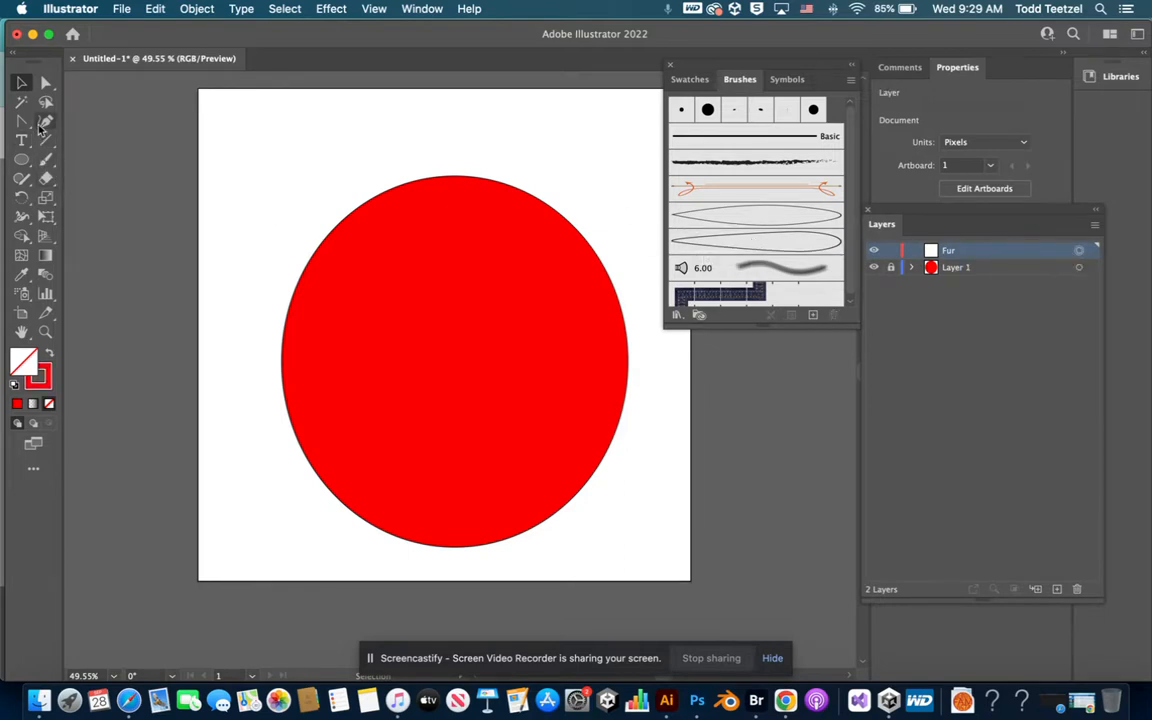
pyautogui.click(46, 161)
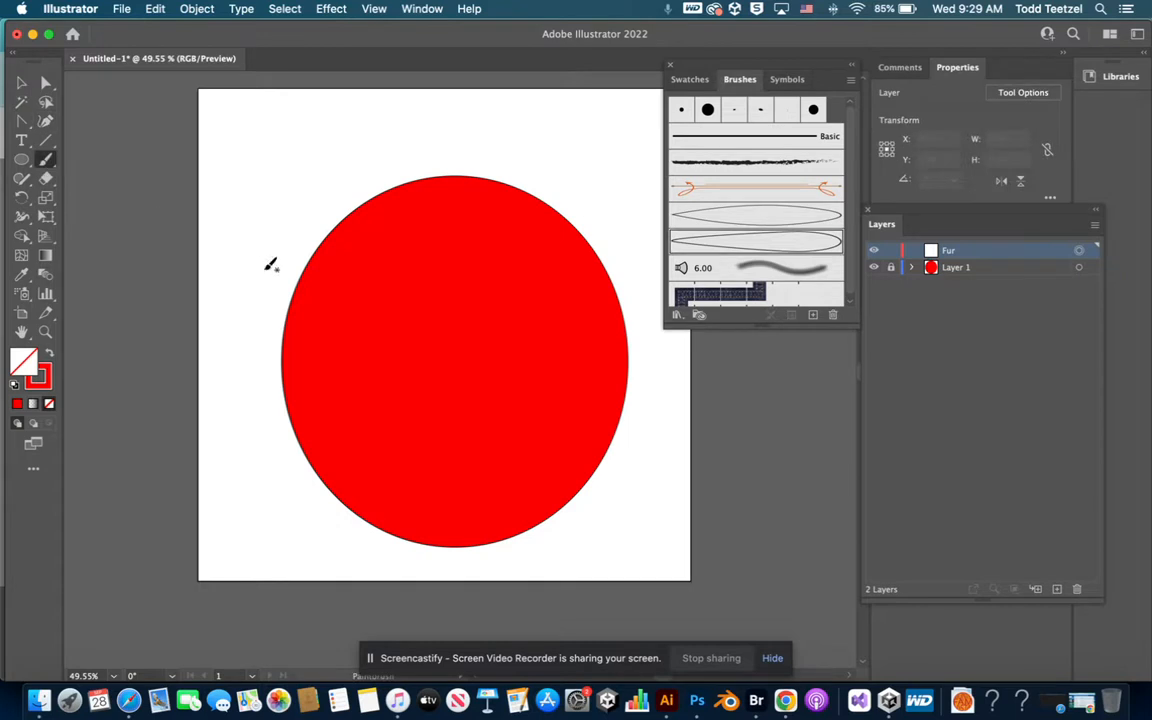
pyautogui.click(43, 383)
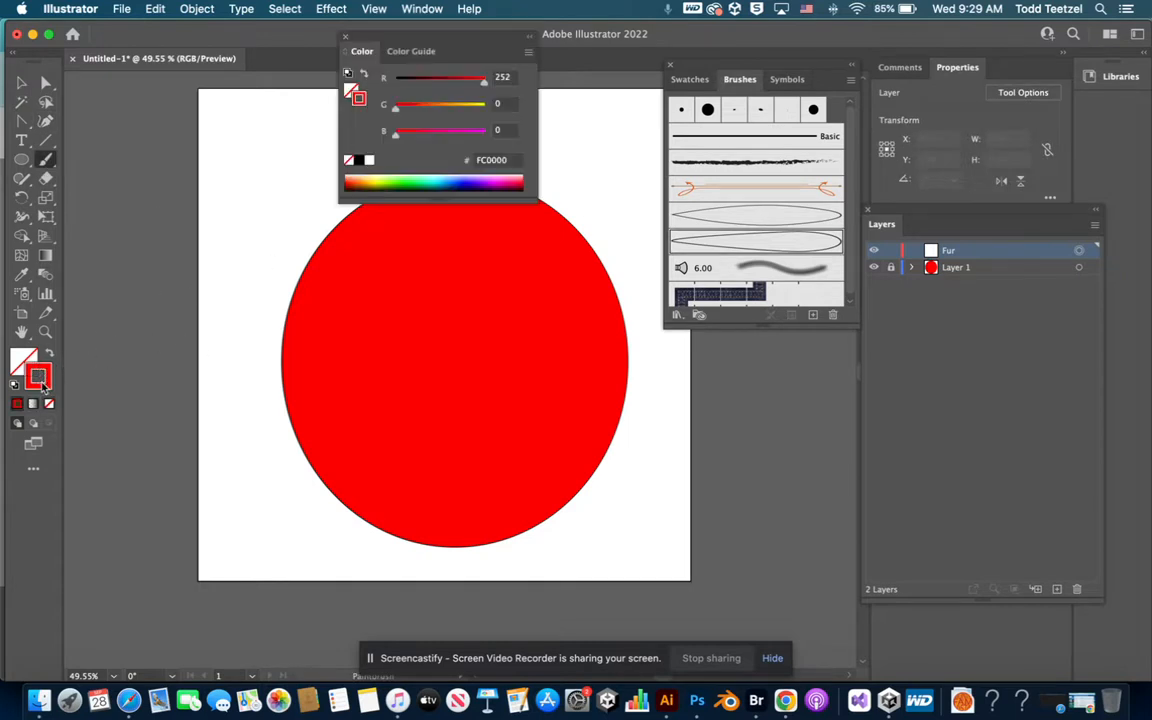
pyautogui.click(359, 161)
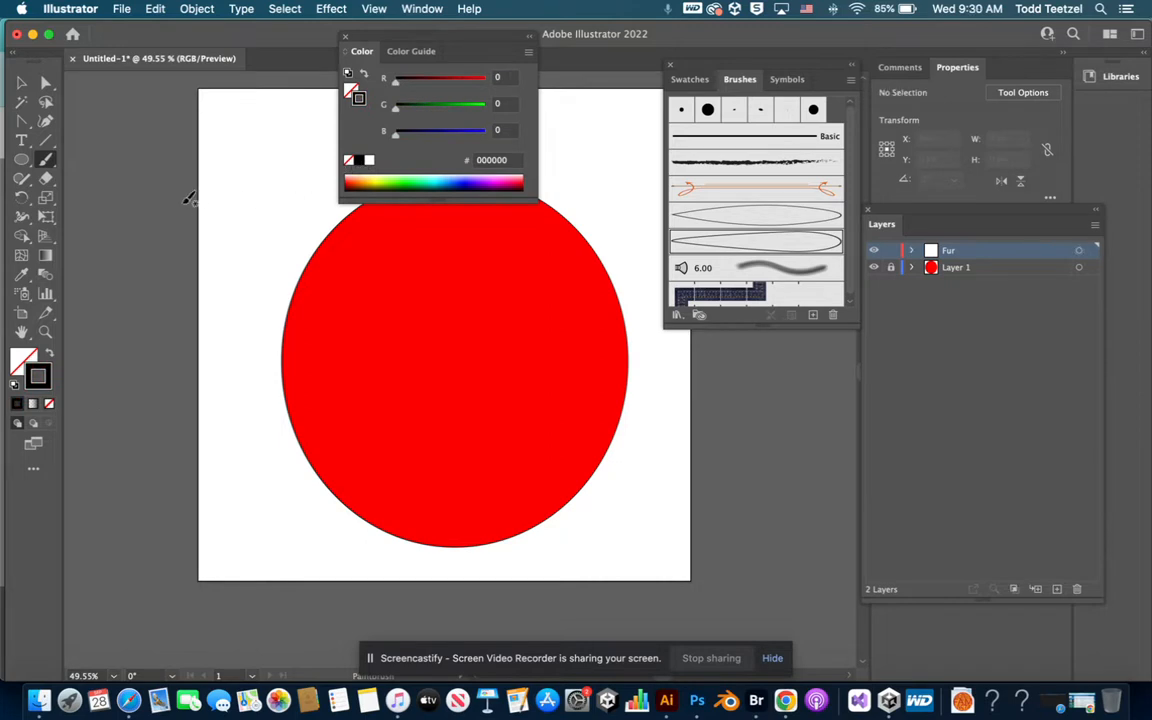
# Paint a row of short, overlapping teardrop fur strokes across the upper part of the red ellipse.
pyautogui.moveTo(367, 240)
pyautogui.mouseDown()
pyautogui.moveTo(336, 270)
pyautogui.moveTo(339, 294)
pyautogui.moveTo(376, 276)
pyautogui.moveTo(357, 268)
pyautogui.moveTo(357, 312)
pyautogui.moveTo(390, 260)
pyautogui.moveTo(387, 291)
pyautogui.mouseUp()
pyautogui.press('super+z')
pyautogui.moveTo(410, 234); pyautogui.dragTo(405, 289)
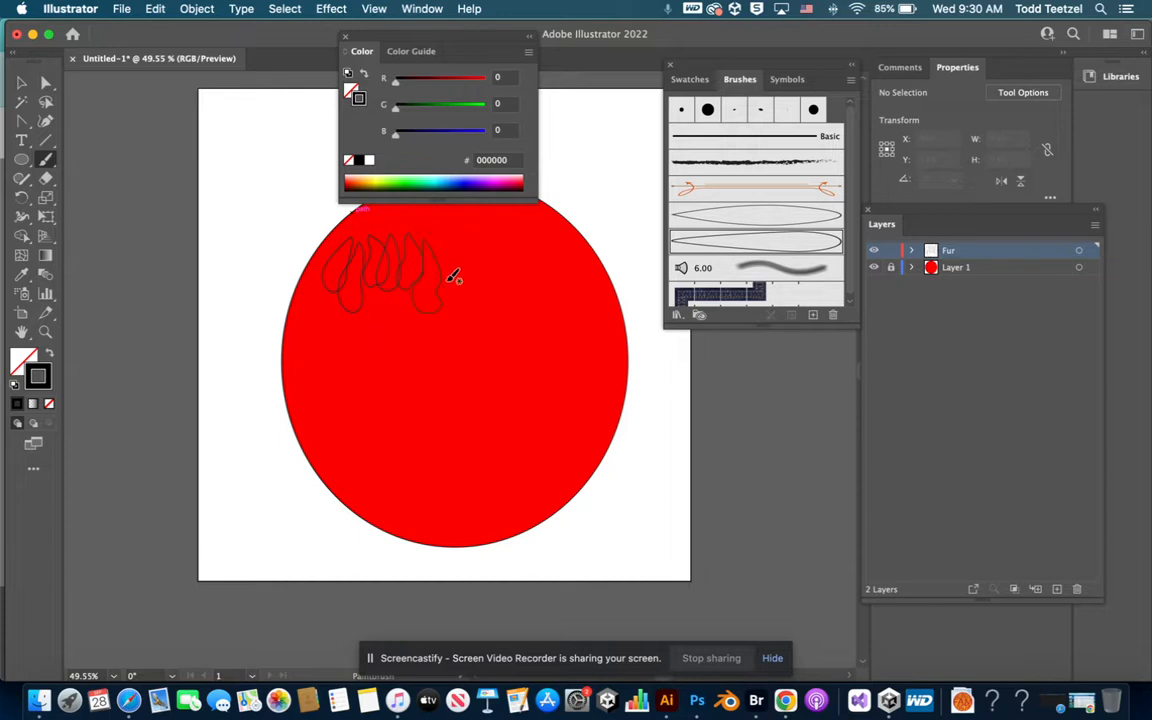
pyautogui.moveTo(429, 221)
pyautogui.mouseDown()
pyautogui.moveTo(444, 255)
pyautogui.moveTo(448, 304)
pyautogui.mouseUp()
pyautogui.moveTo(465, 238); pyautogui.dragTo(467, 292)
pyautogui.moveTo(341, 287)
pyautogui.mouseDown()
pyautogui.moveTo(329, 303)
pyautogui.moveTo(294, 270)
pyautogui.mouseUp()
# Select all the fur strokes that share the same appearance and expand their appearance into editable shapes.
pyautogui.click(23, 85)
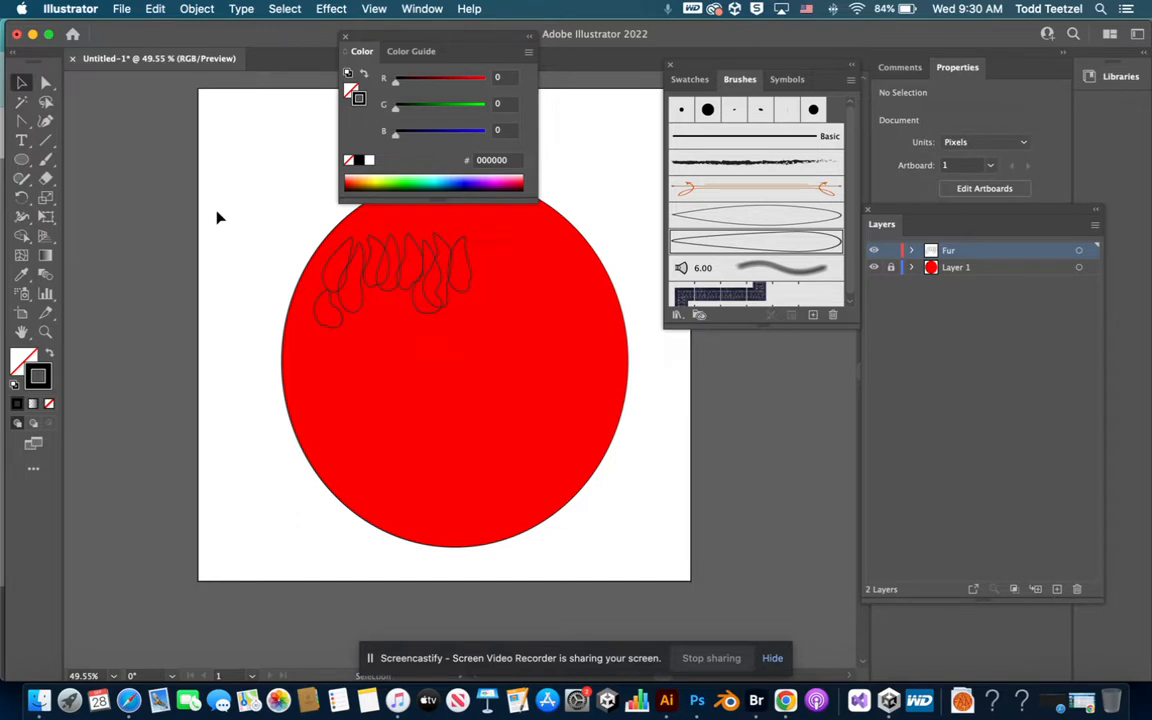
pyautogui.moveTo(316, 252); pyautogui.dragTo(343, 259)
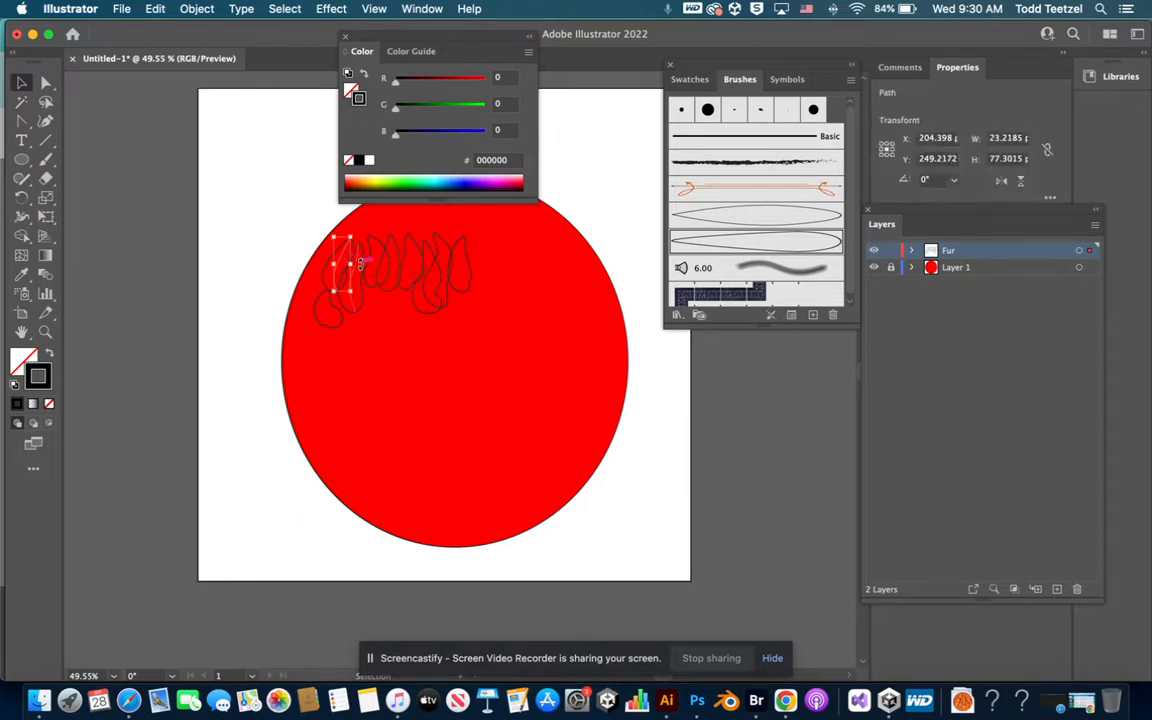
pyautogui.click(406, 268)
pyautogui.click(348, 272)
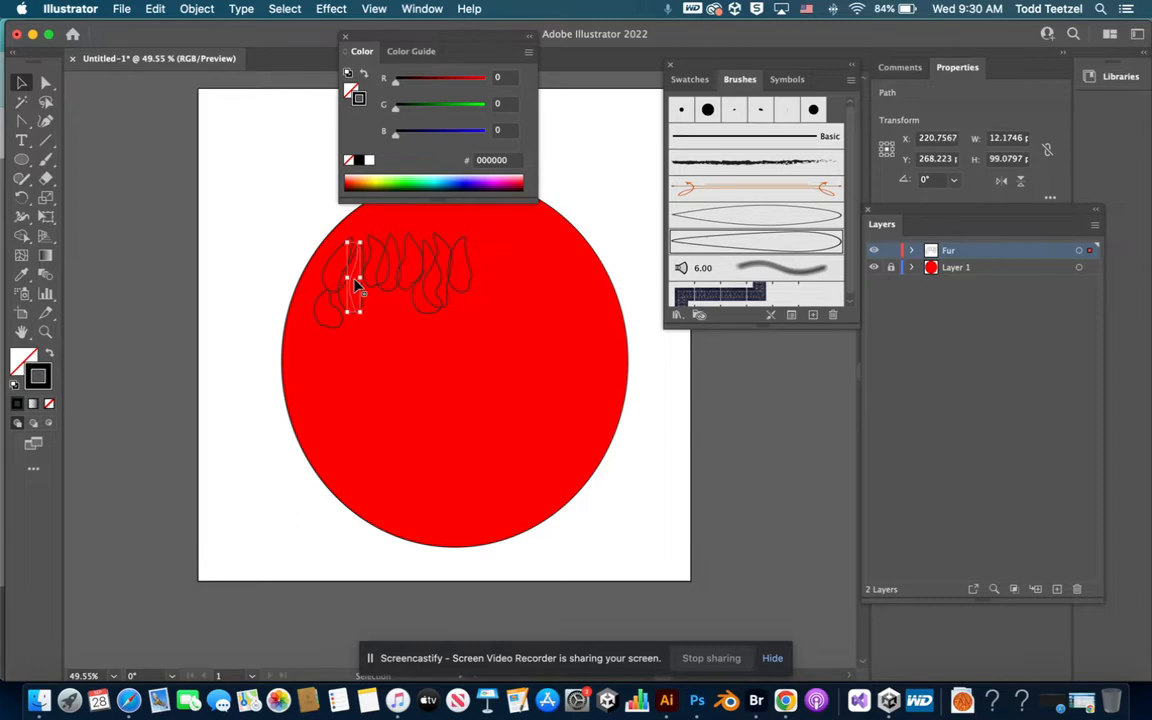
pyautogui.click(284, 9)
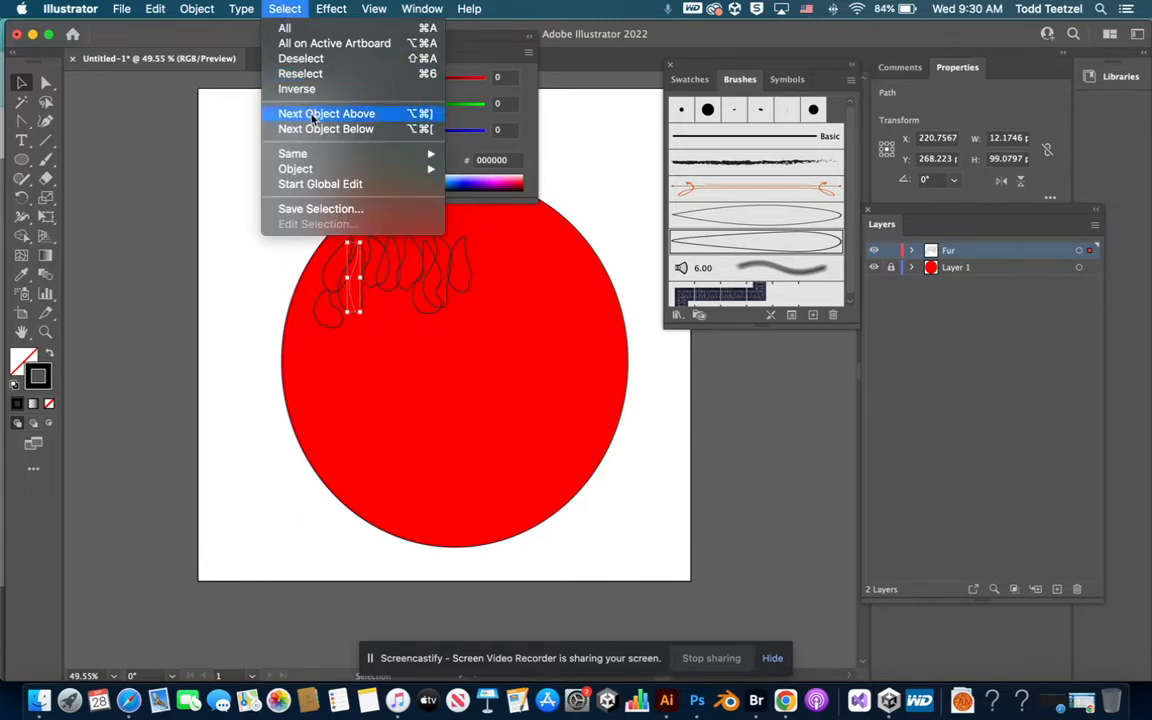
pyautogui.moveTo(386, 154)
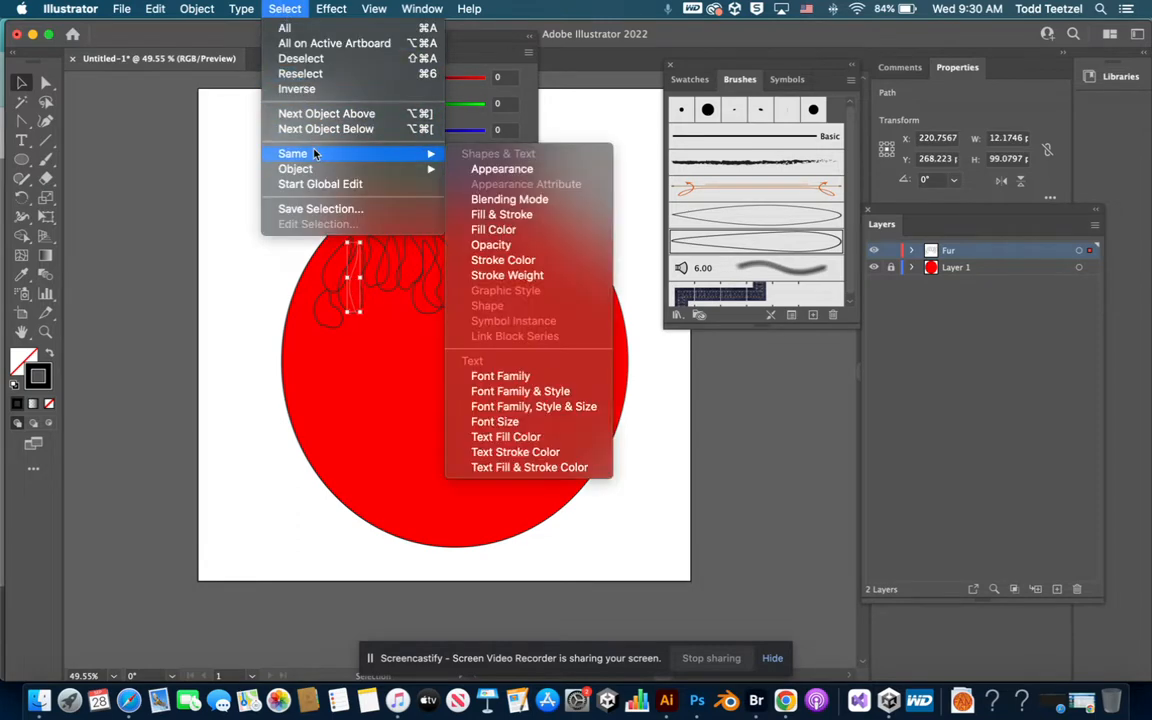
pyautogui.click(486, 172)
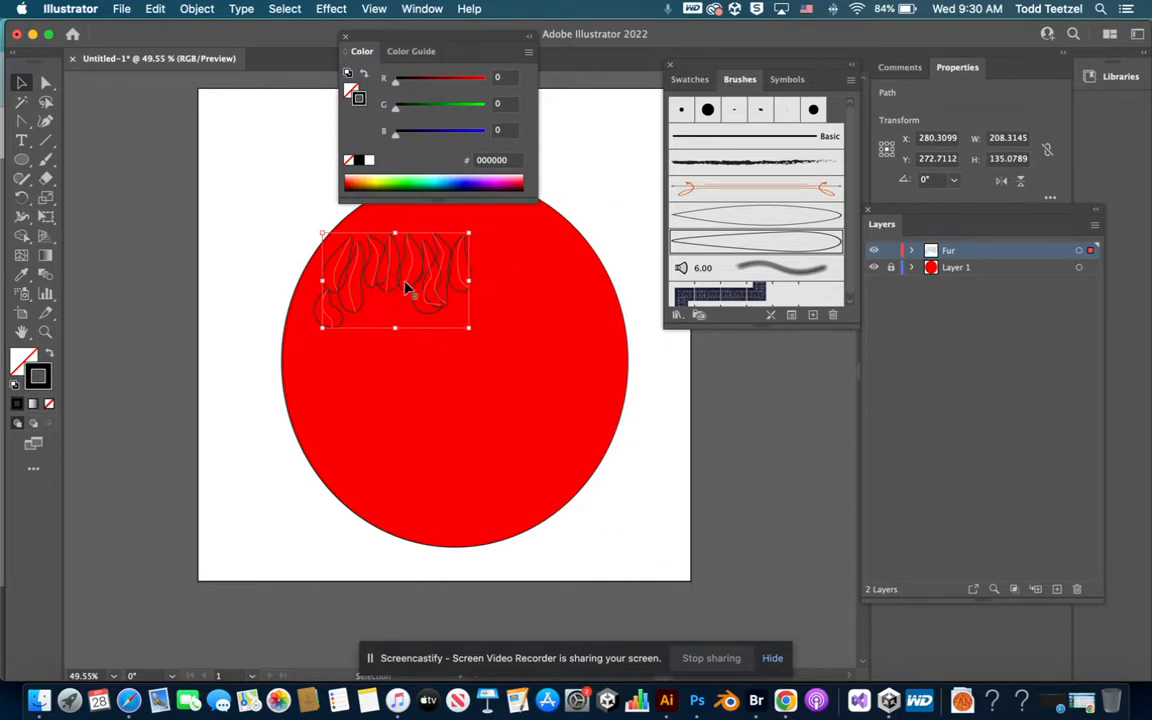
pyautogui.click(186, 9)
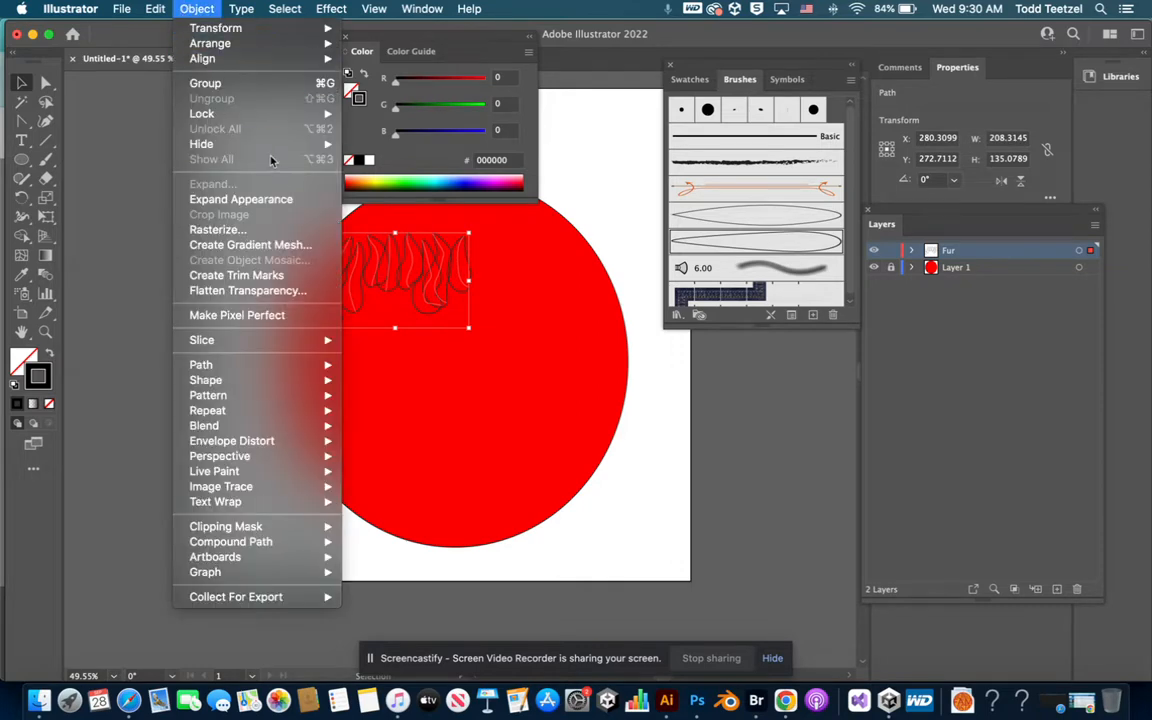
pyautogui.click(279, 200)
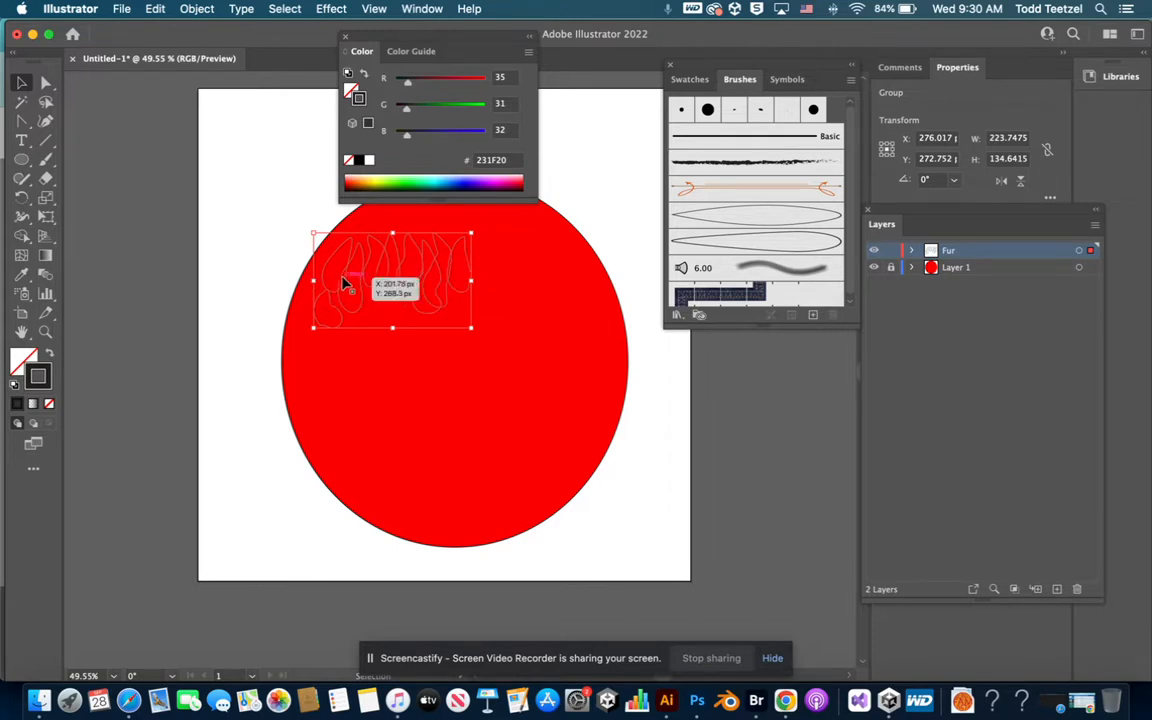
# Swap the expanded fur's fill and stroke so the shapes have a solid dark fill (231F20) and no stroke.
pyautogui.click(46, 257)
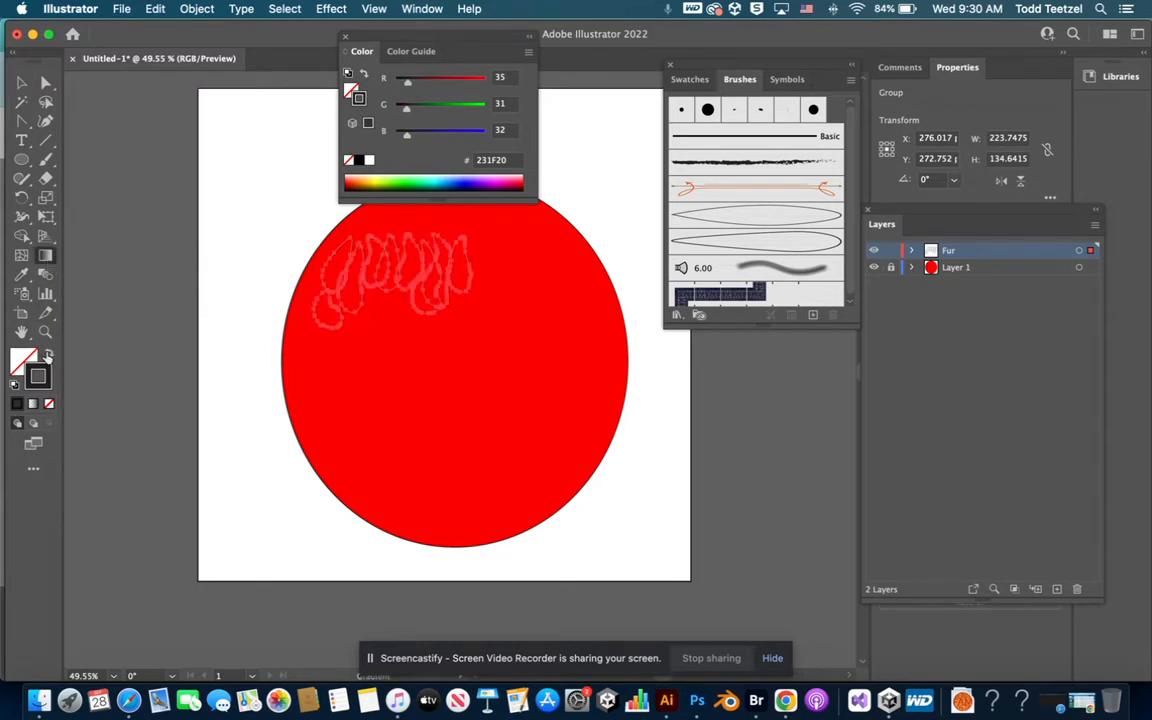
pyautogui.click(47, 355)
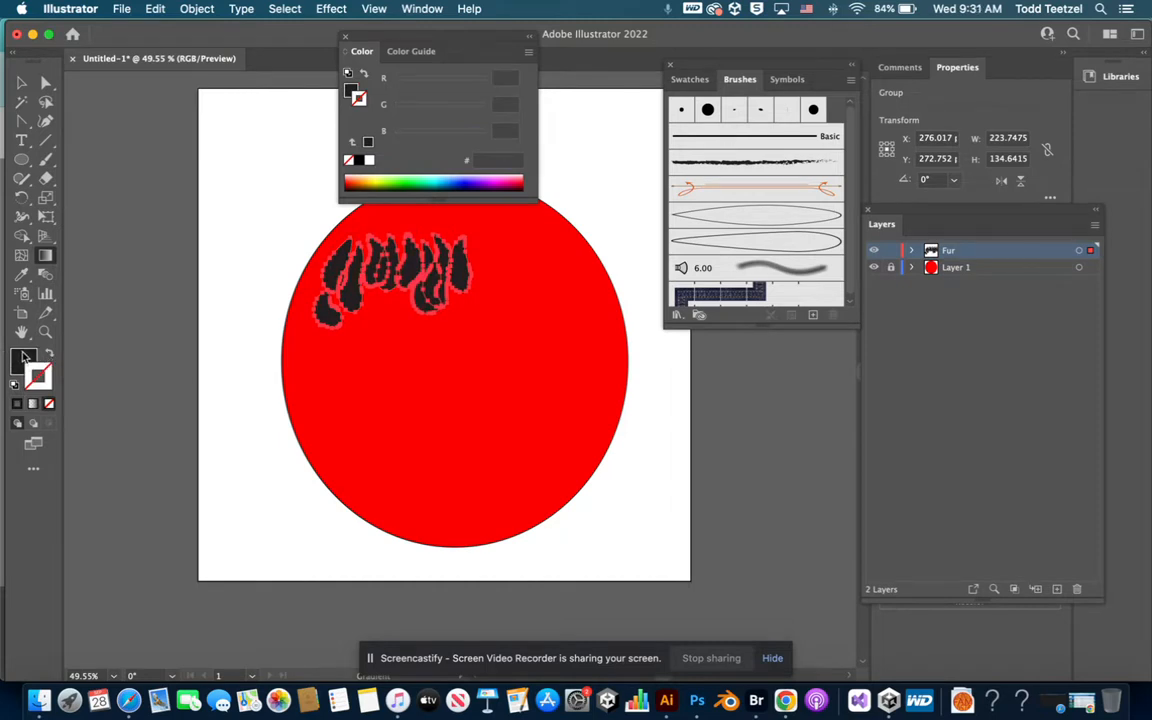
pyautogui.doubleClick(26, 357)
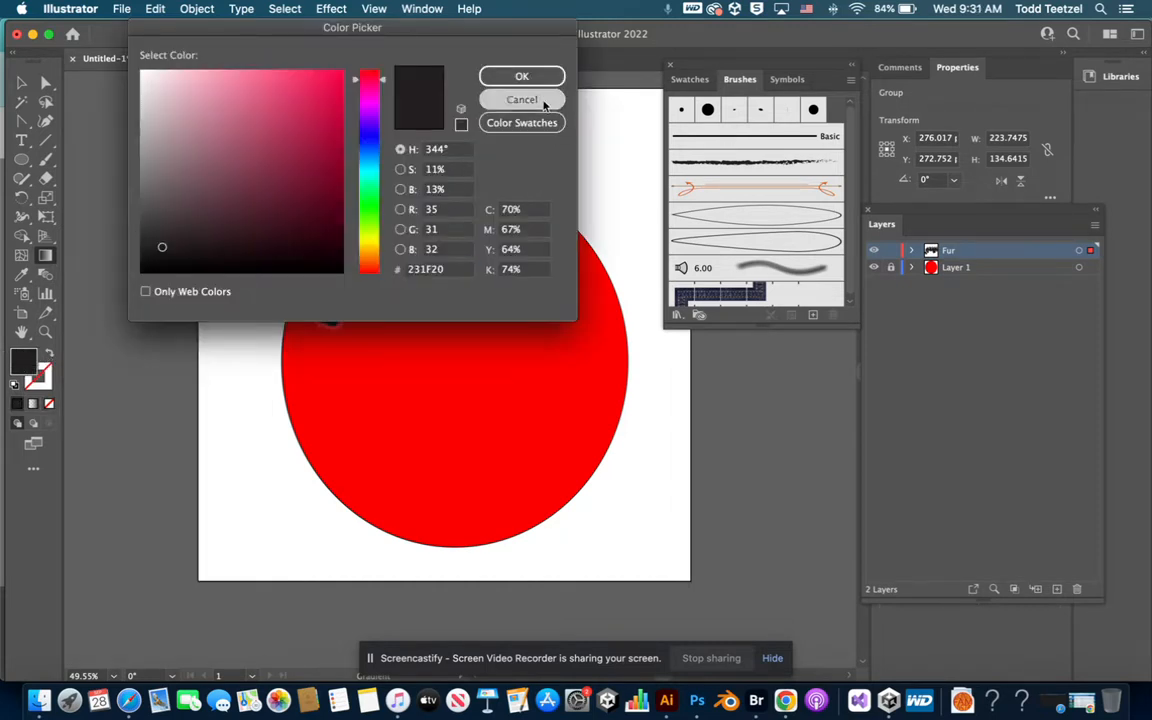
pyautogui.click(521, 100)
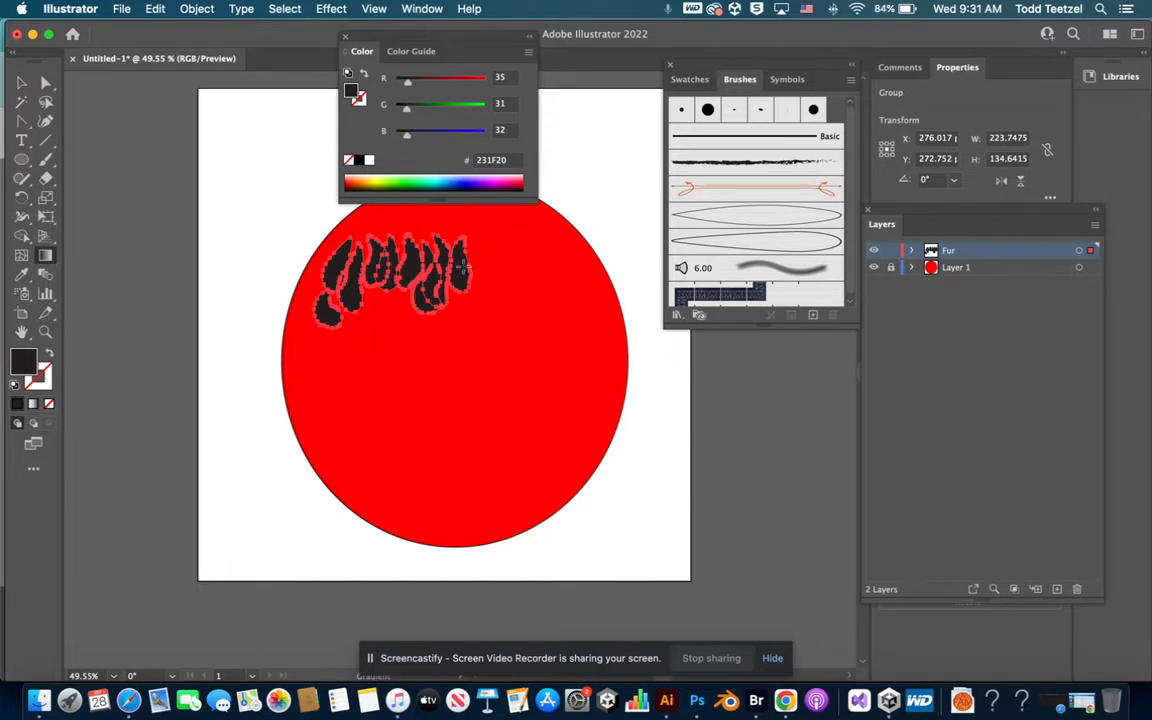
# Bring up the gradient settings beside the artwork and fill the fur shapes with the preset yellow-orange-red gradient.
pyautogui.click(422, 9)
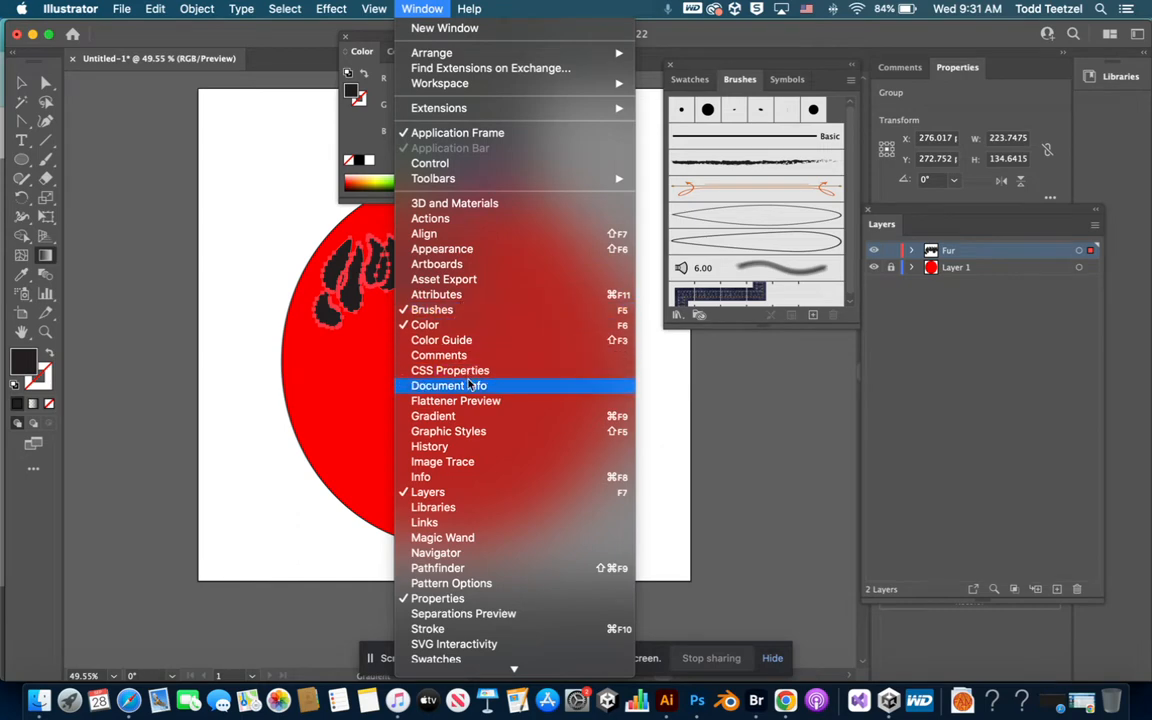
pyautogui.click(432, 416)
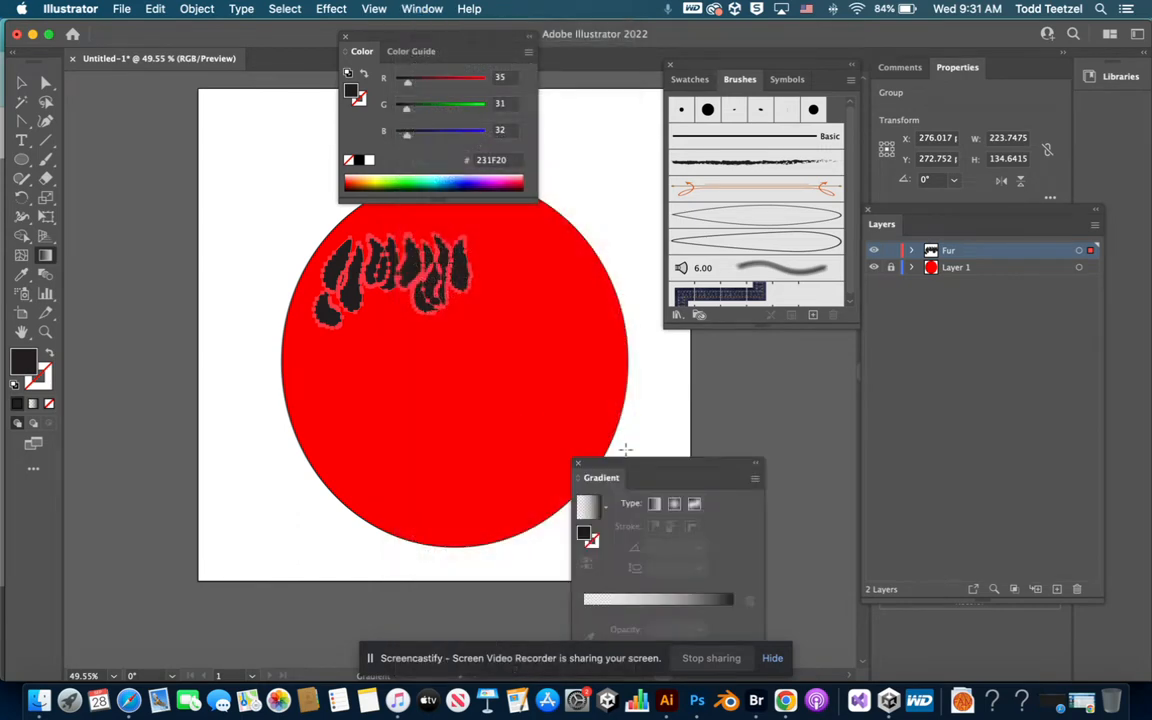
pyautogui.moveTo(641, 462); pyautogui.dragTo(635, 162)
pyautogui.click(584, 213)
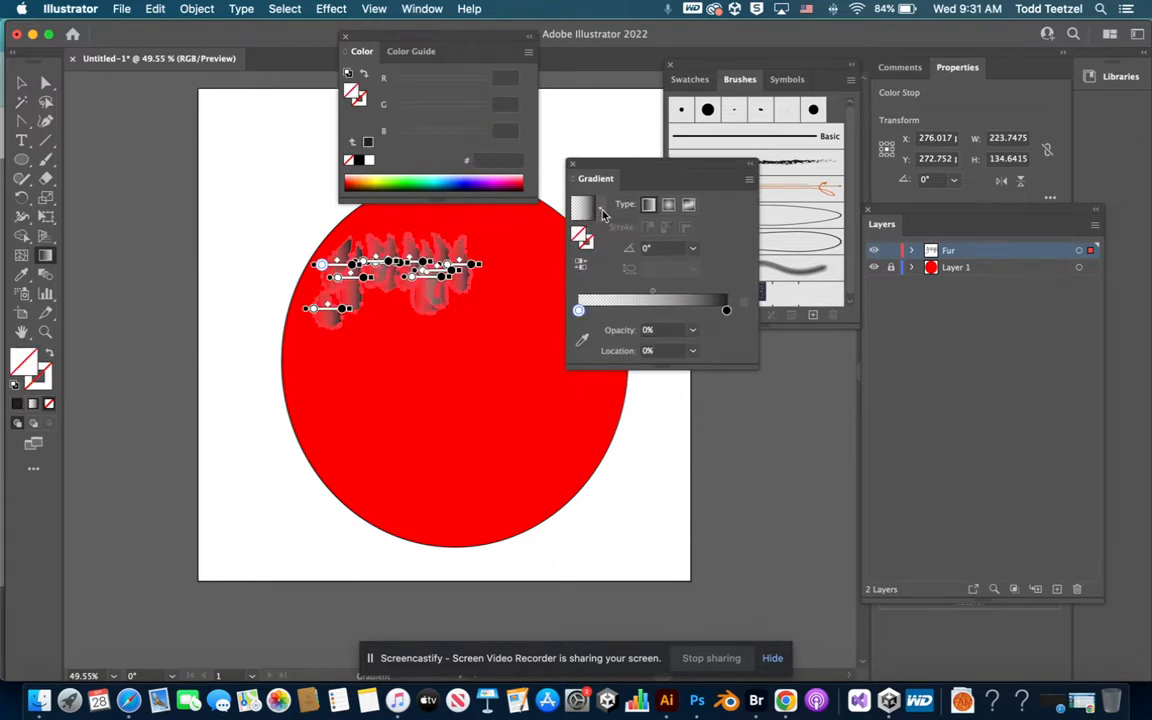
pyautogui.click(600, 215)
pyautogui.click(534, 262)
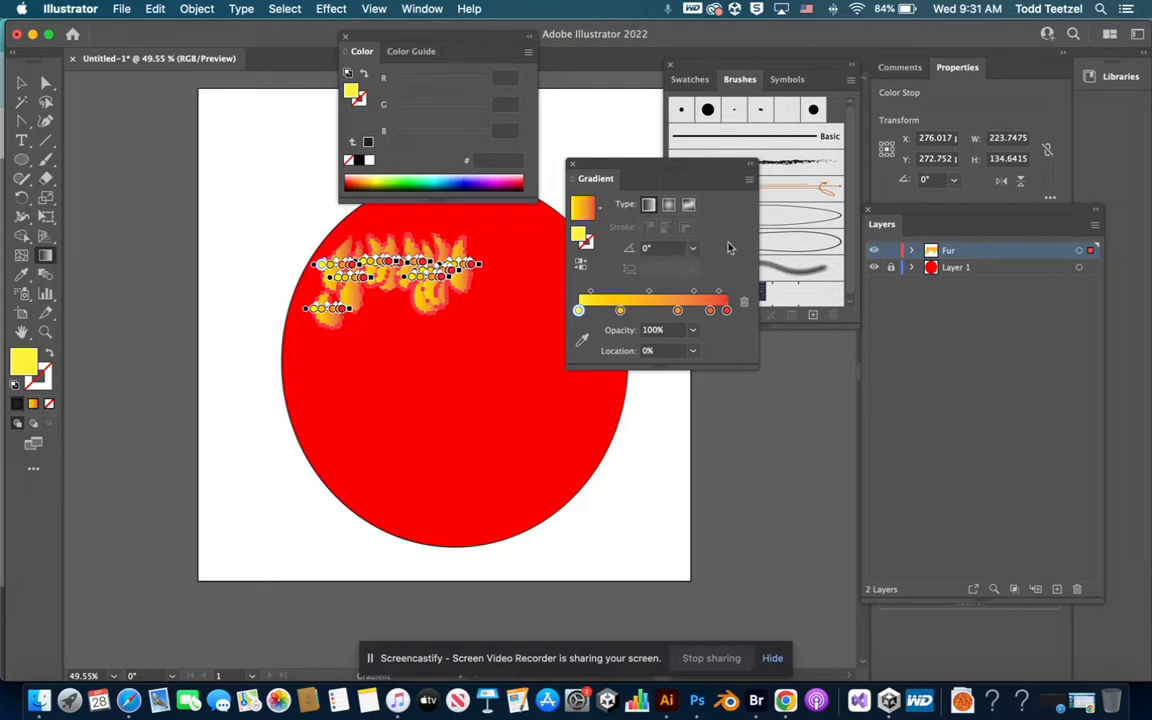
# Set the fur gradient's angle to -90° and remove its intermediate color stops, keeping only the yellow and red ends.
pyautogui.click(692, 248)
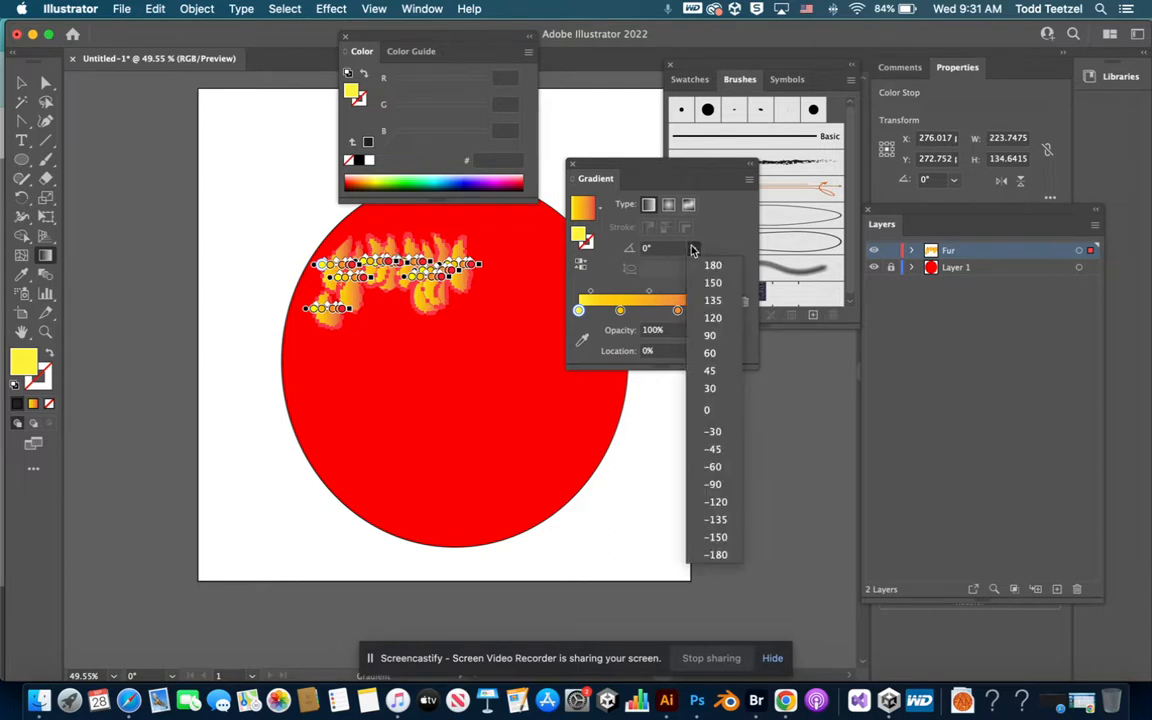
pyautogui.click(713, 484)
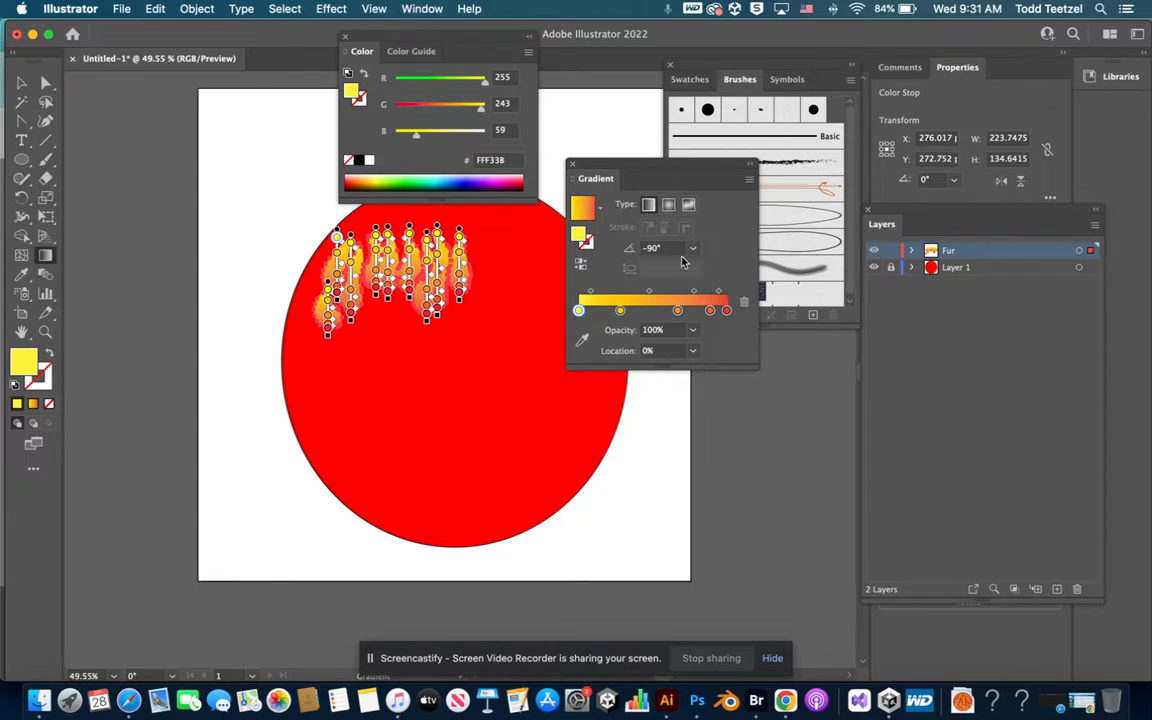
pyautogui.moveTo(621, 310); pyautogui.dragTo(626, 343)
pyautogui.moveTo(677, 311); pyautogui.dragTo(648, 380)
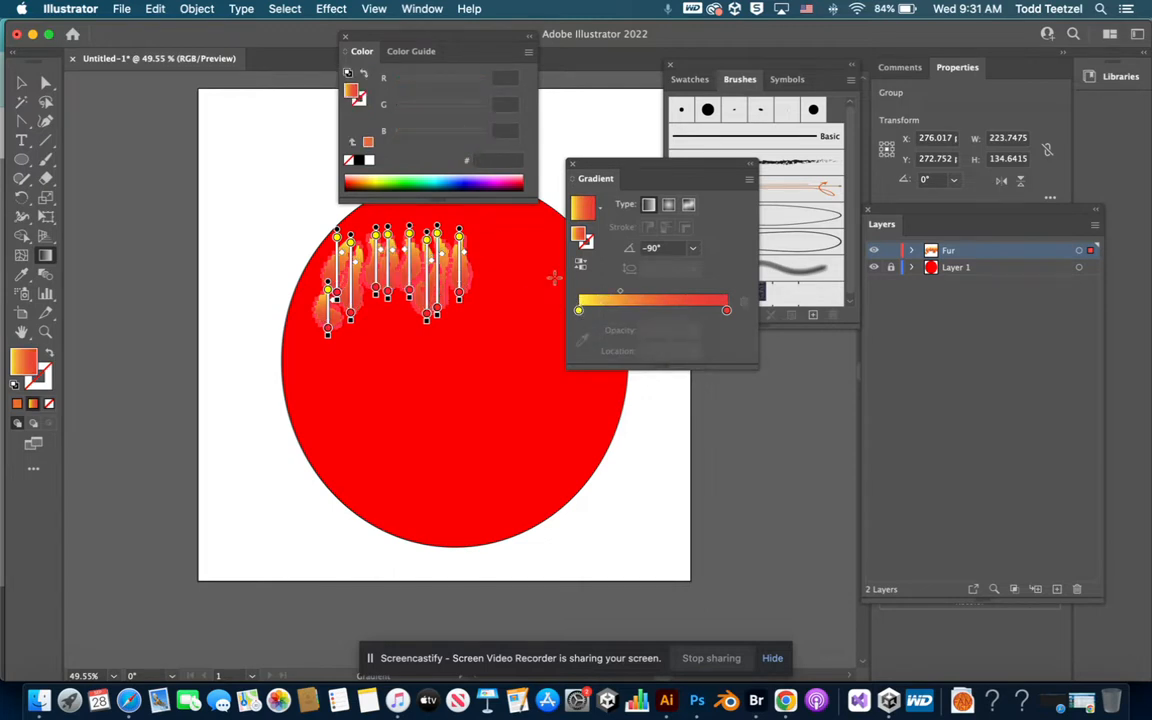
# Try gradient angles of 0° and 90° on the whole fur group and restore the angle to -90°.
pyautogui.click(410, 232)
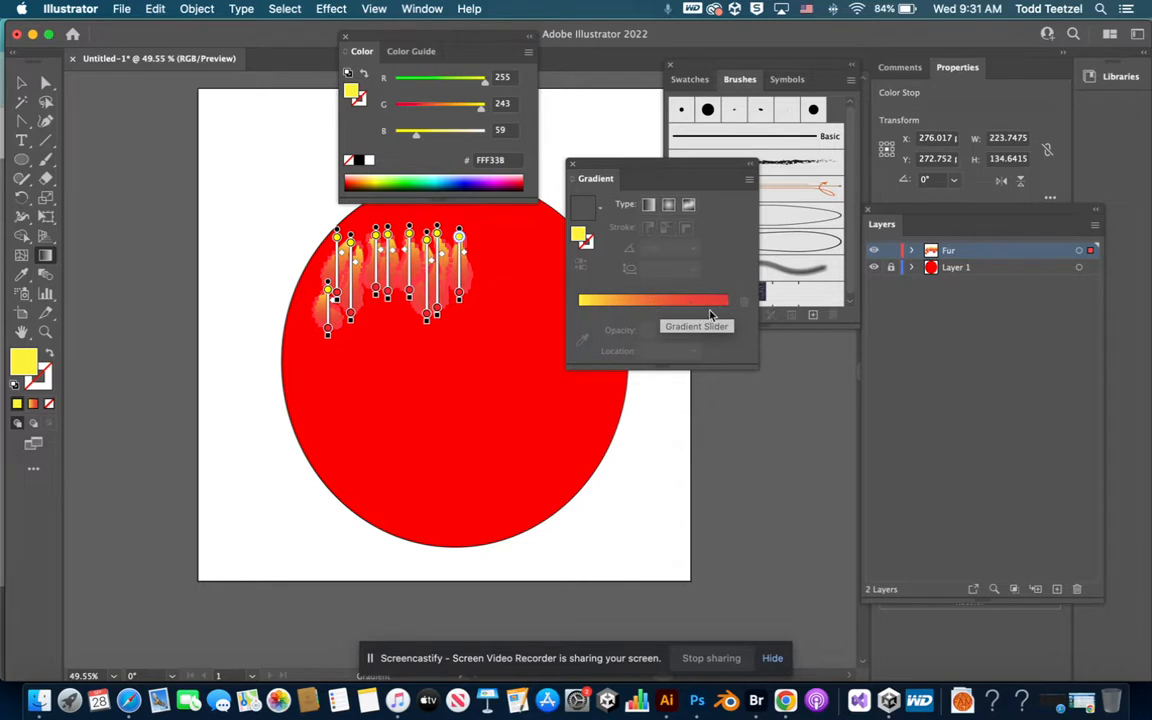
pyautogui.moveTo(668, 188); pyautogui.dragTo(622, 187)
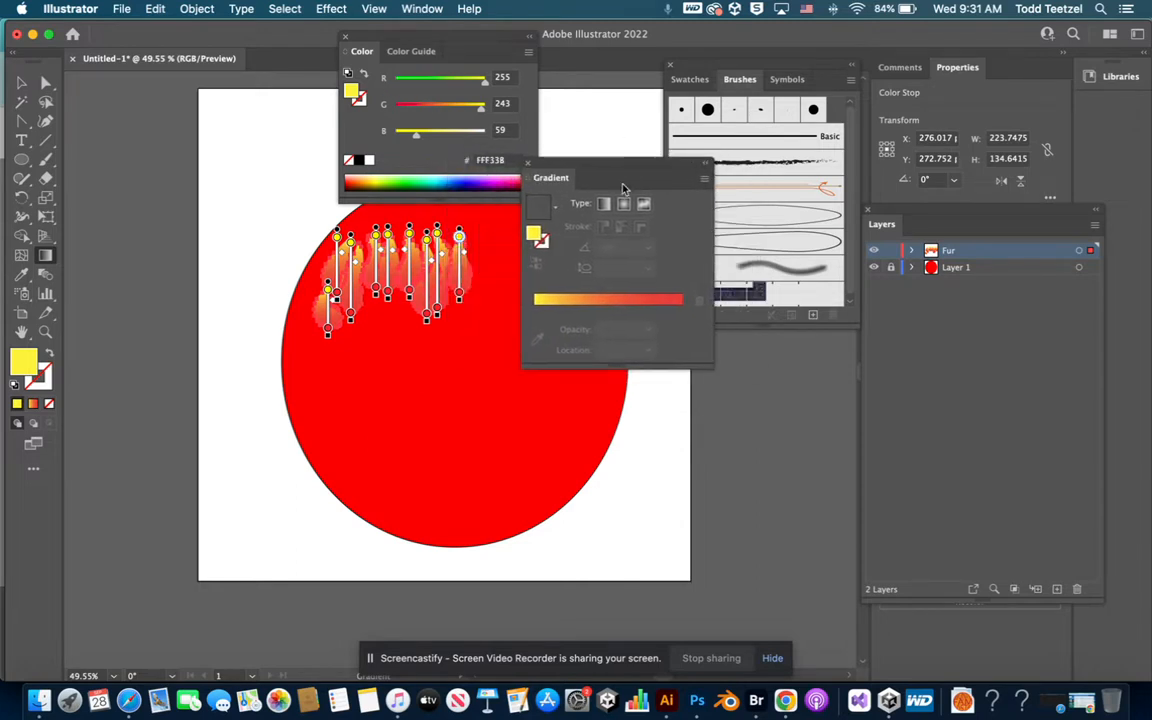
pyautogui.click(540, 203)
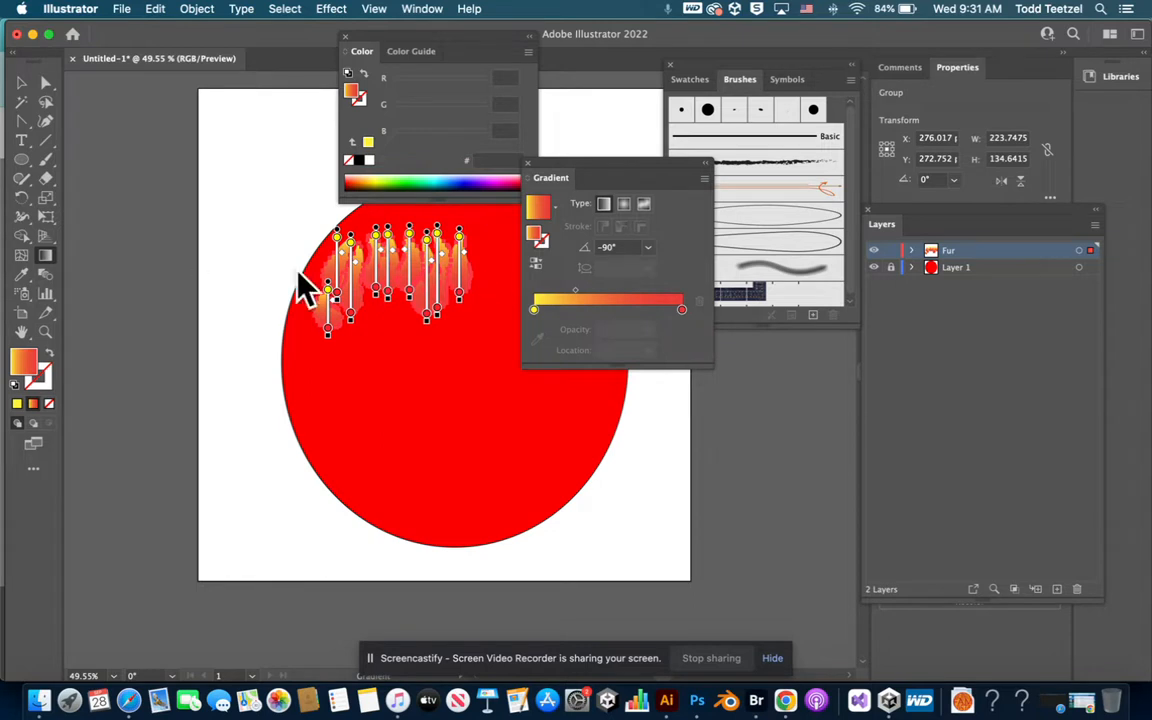
pyautogui.click(647, 250)
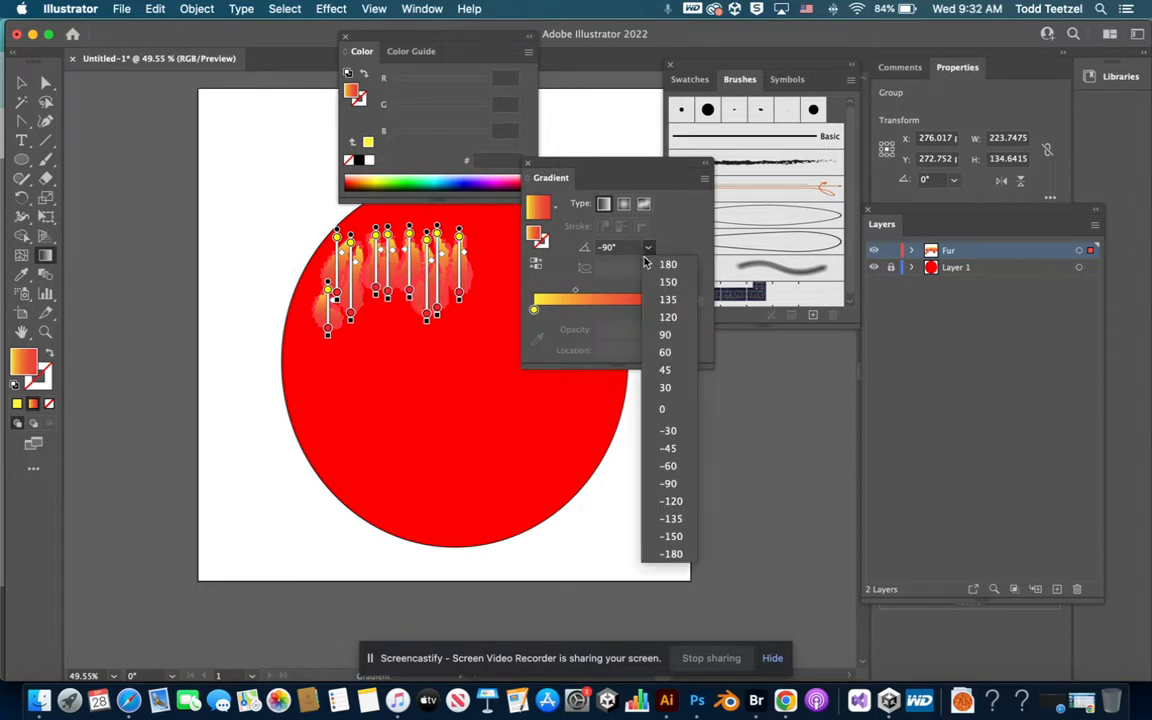
pyautogui.click(662, 408)
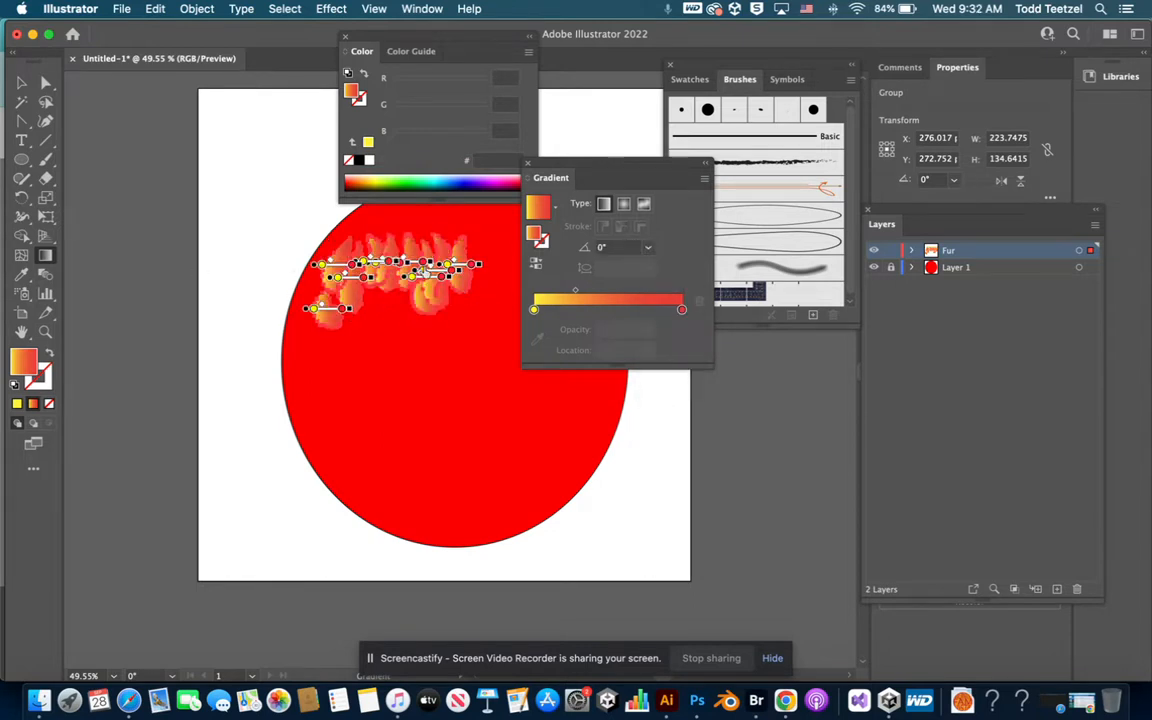
pyautogui.click(647, 248)
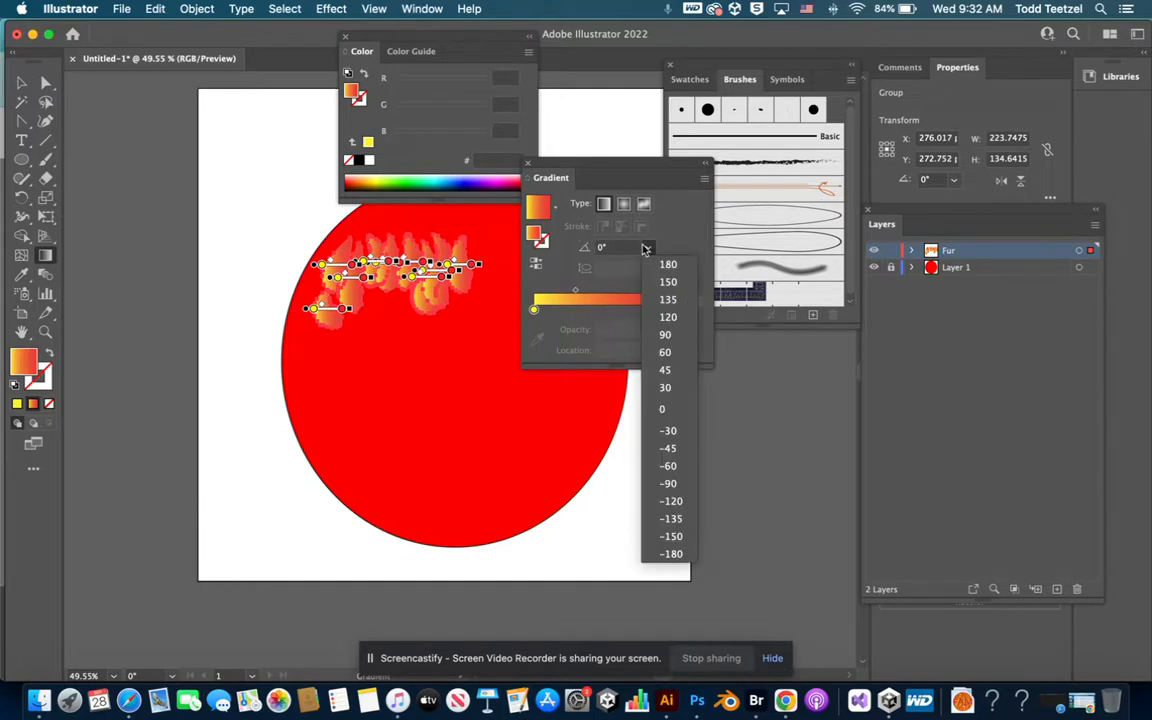
pyautogui.click(660, 334)
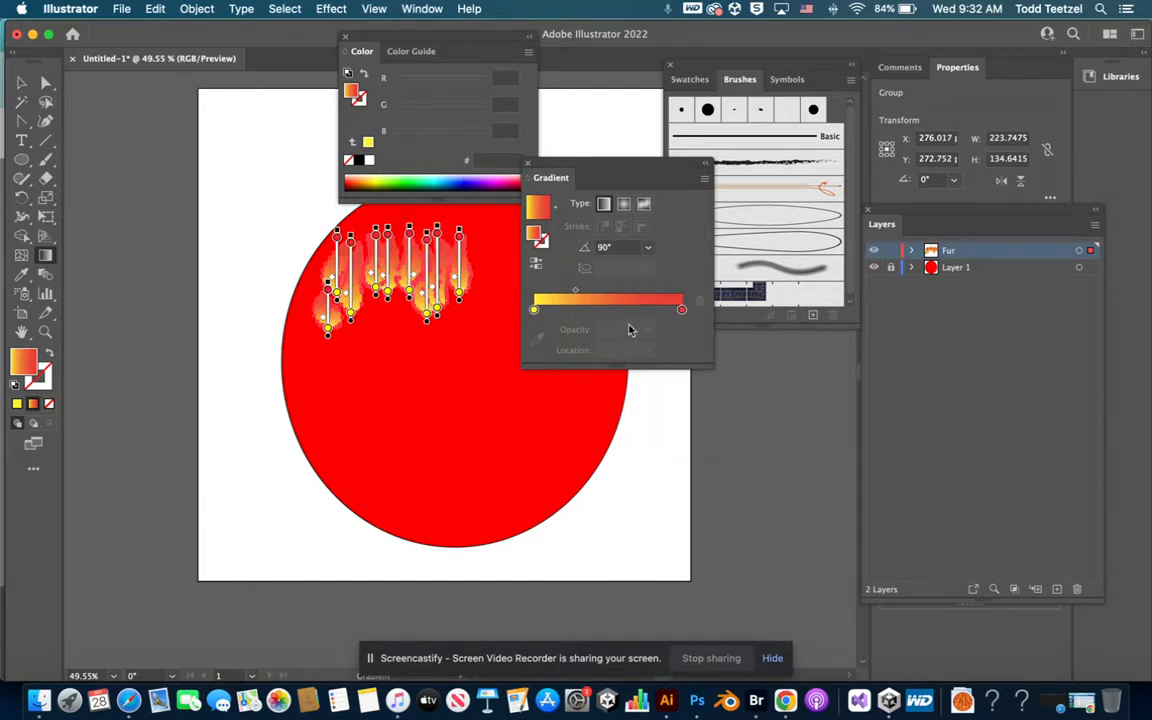
pyautogui.click(648, 248)
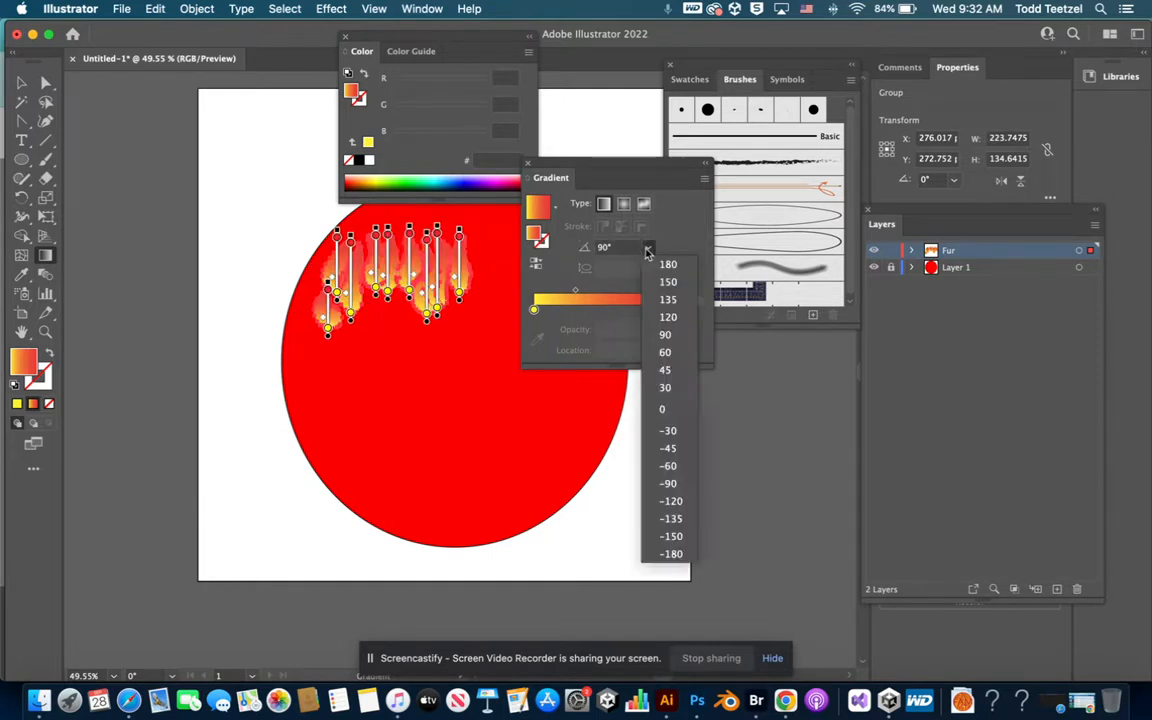
pyautogui.click(670, 483)
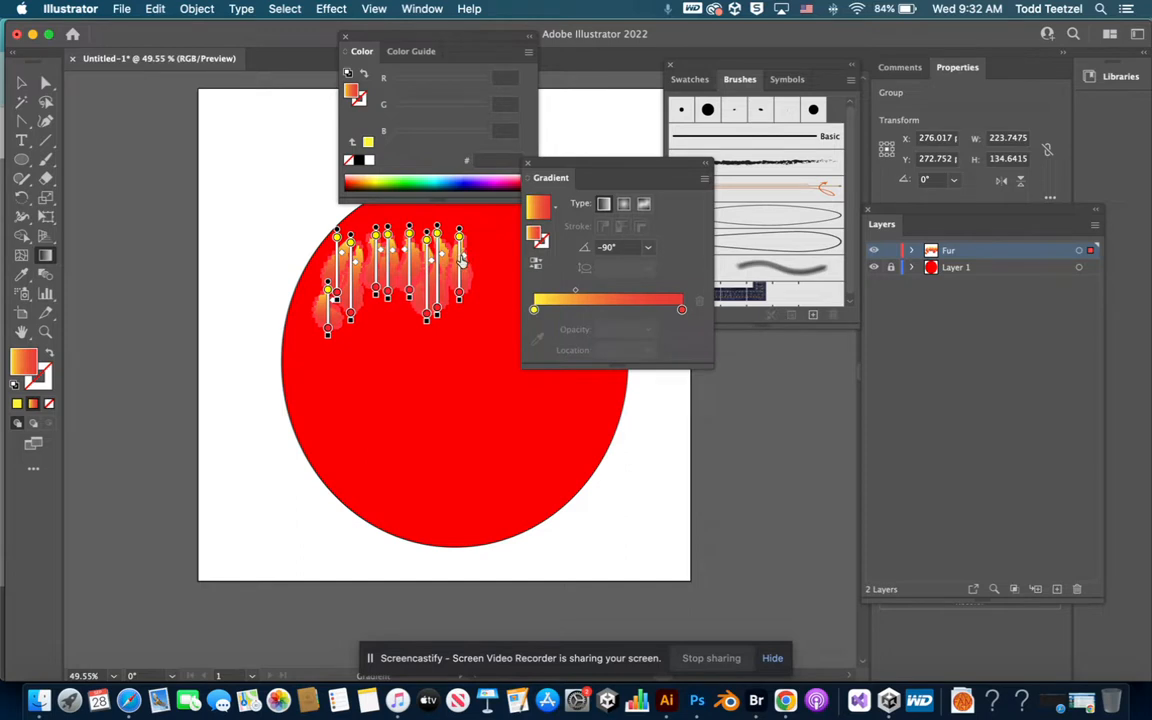
# Shift the midpoint between the fur gradient's yellow and red stops to about 44%.
pyautogui.moveTo(463, 252); pyautogui.dragTo(464, 257)
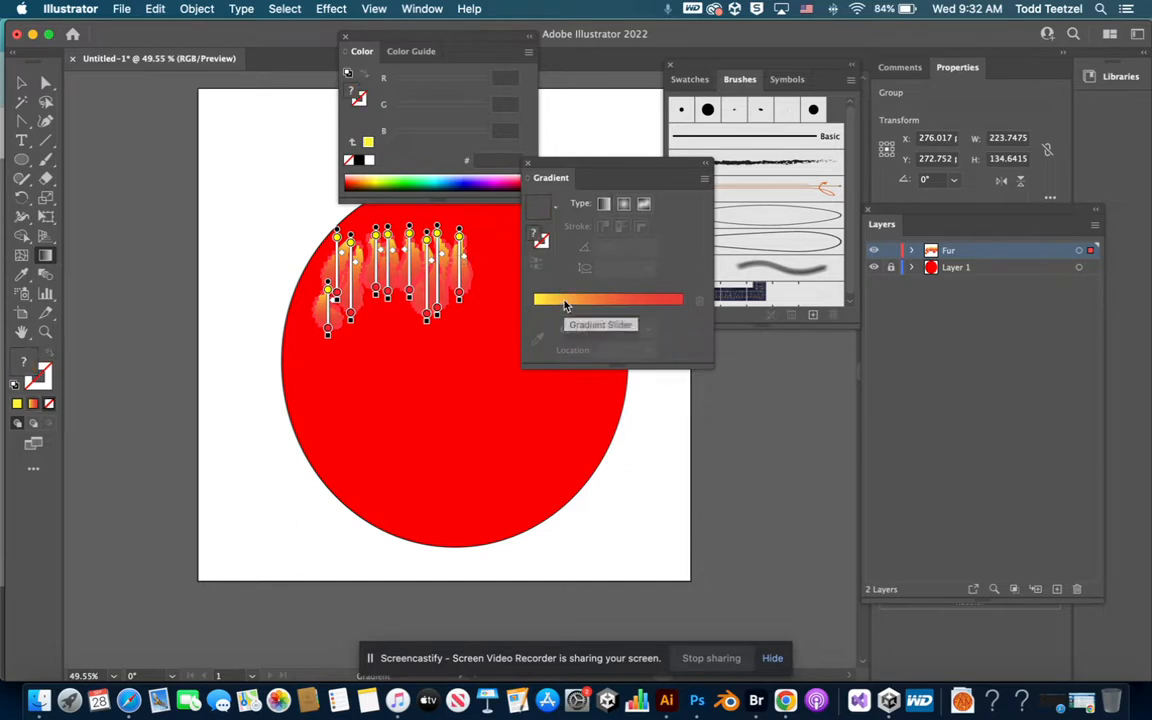
pyautogui.click(539, 214)
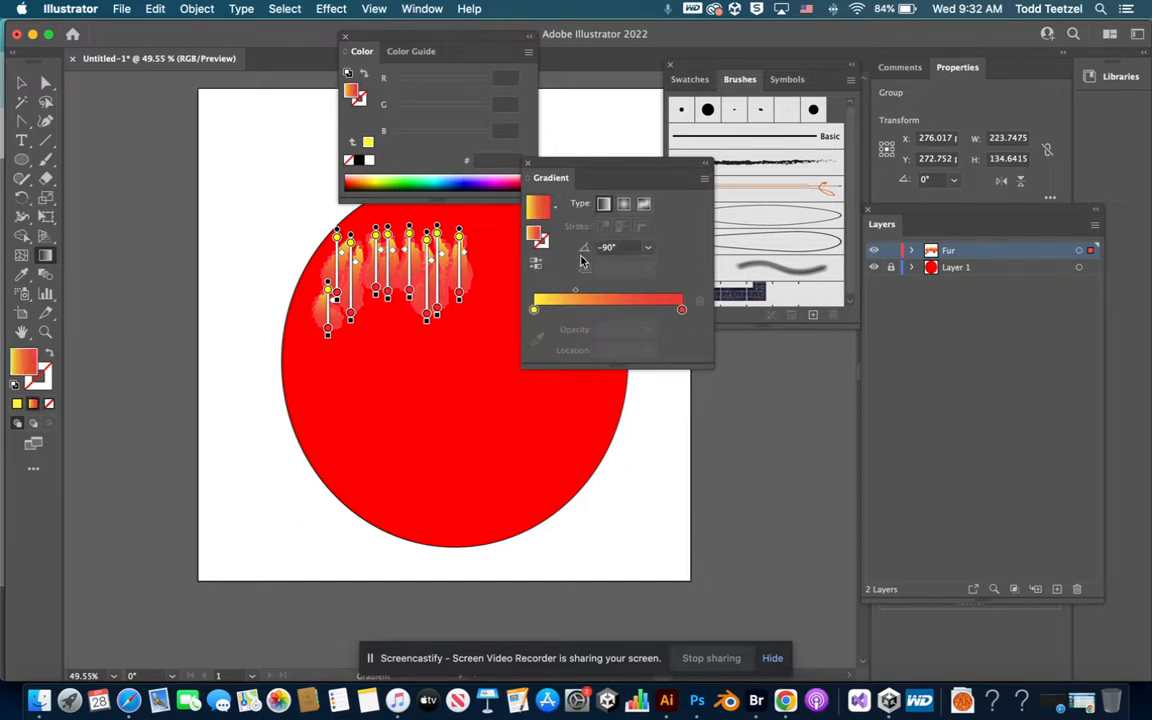
pyautogui.moveTo(575, 293); pyautogui.dragTo(598, 291)
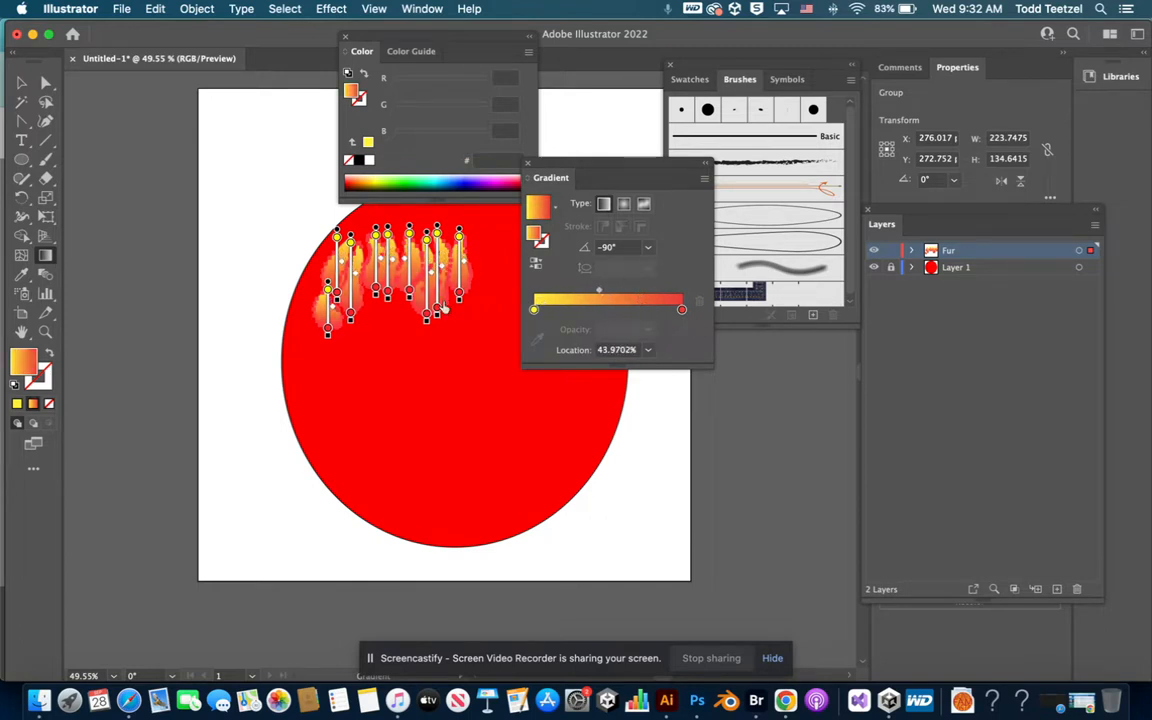
# Set the opacity of the fur gradient's red end stop to 0%.
pyautogui.doubleClick(681, 311)
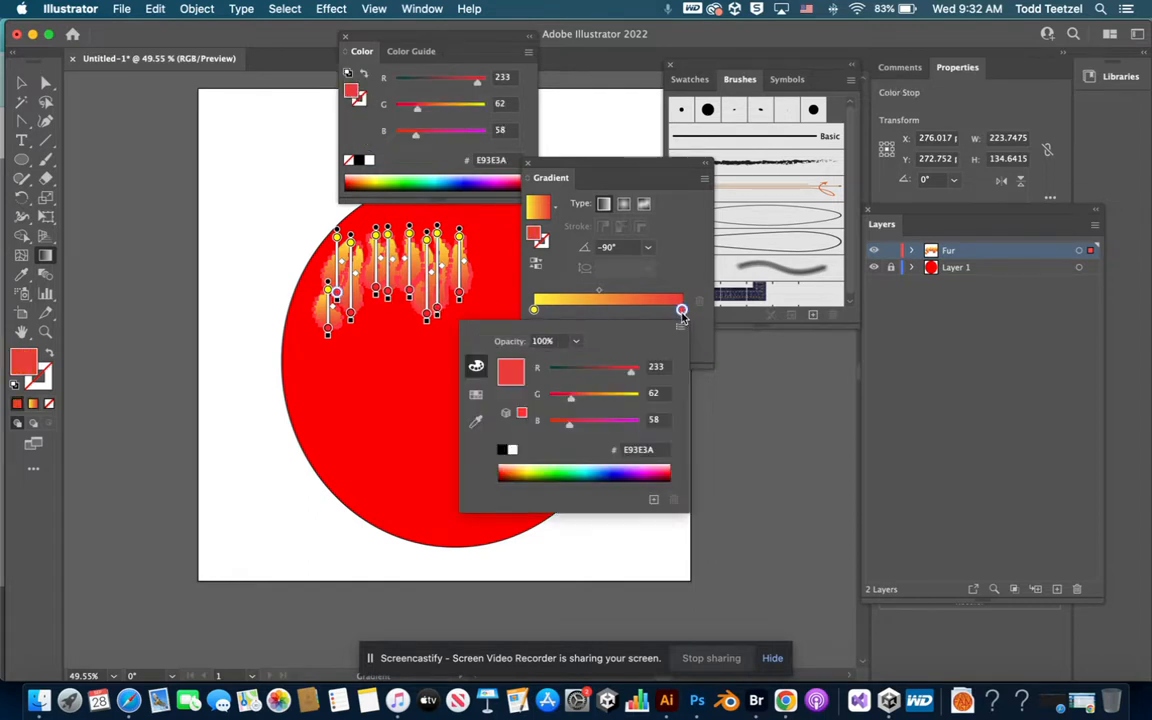
pyautogui.click(576, 341)
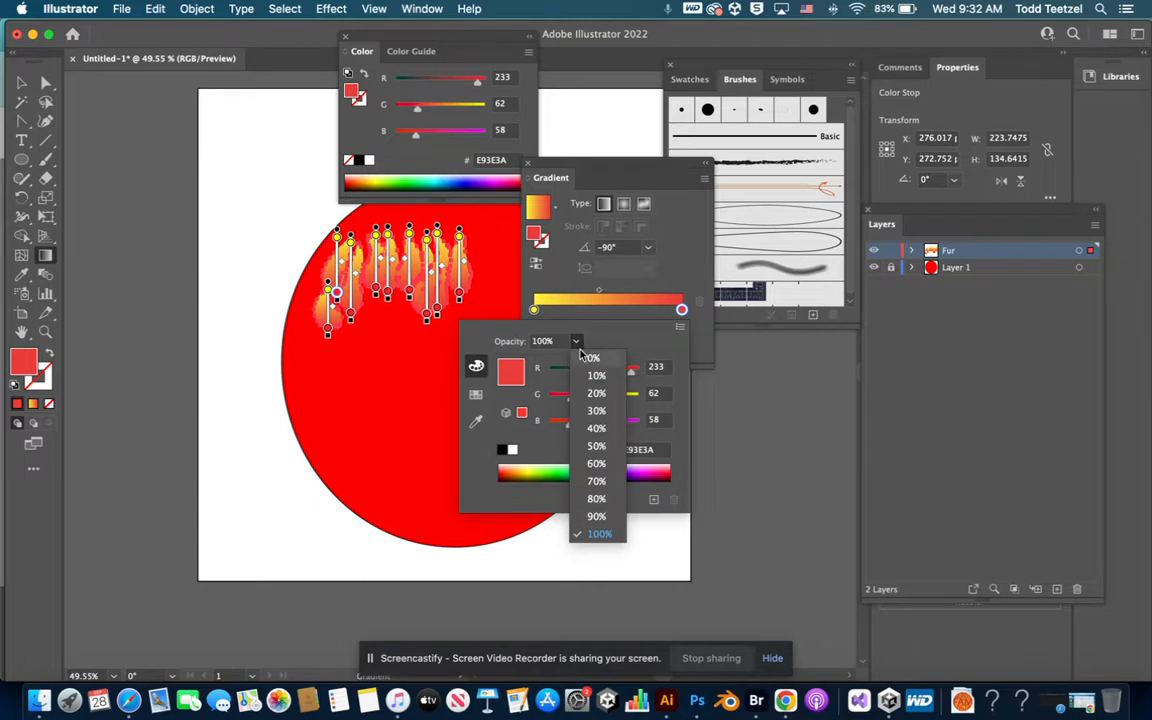
pyautogui.click(594, 360)
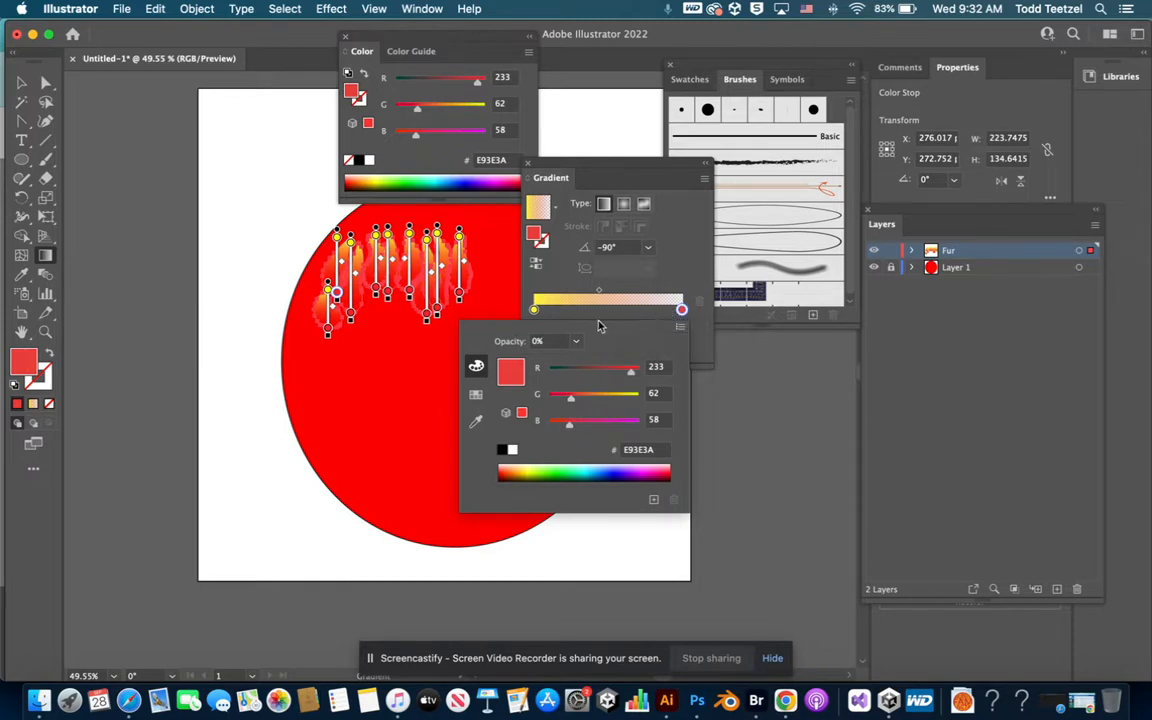
pyautogui.click(600, 295)
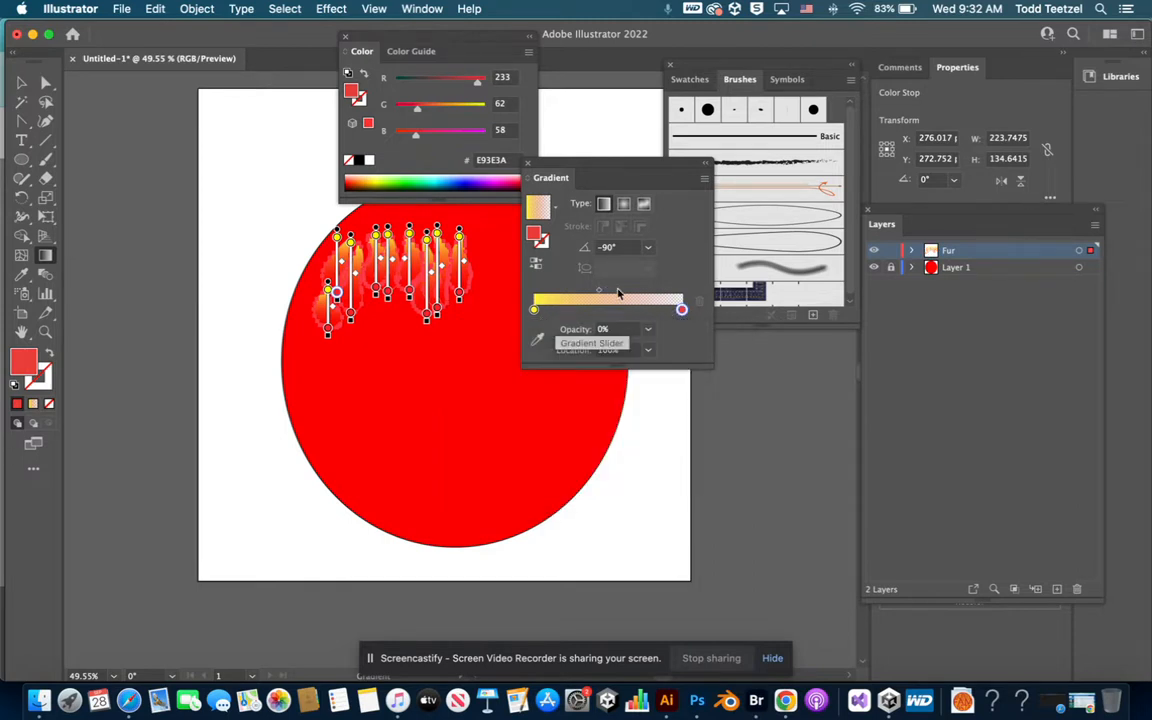
# Move the fur gradient's midpoint to about 54.6% and deselect the fur shapes.
pyautogui.moveTo(681, 309)
pyautogui.mouseDown()
pyautogui.moveTo(627, 309)
pyautogui.moveTo(702, 301)
pyautogui.mouseUp()
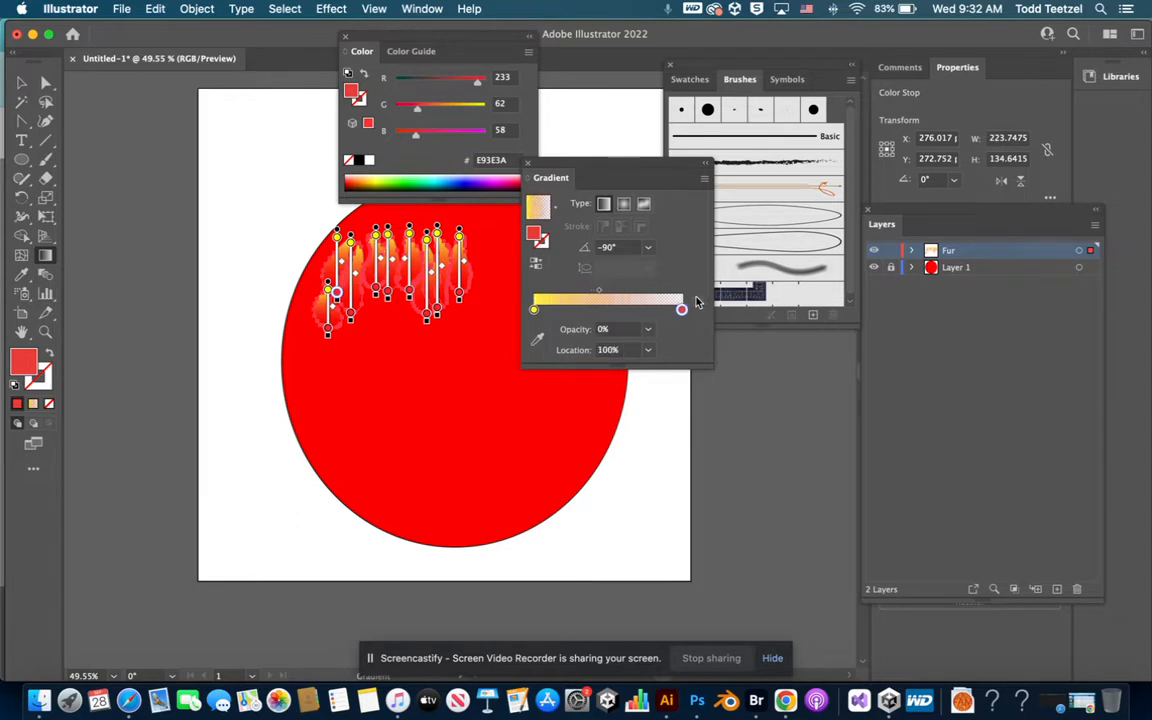
pyautogui.moveTo(600, 291)
pyautogui.mouseDown()
pyautogui.moveTo(631, 293)
pyautogui.moveTo(617, 294)
pyautogui.mouseUp()
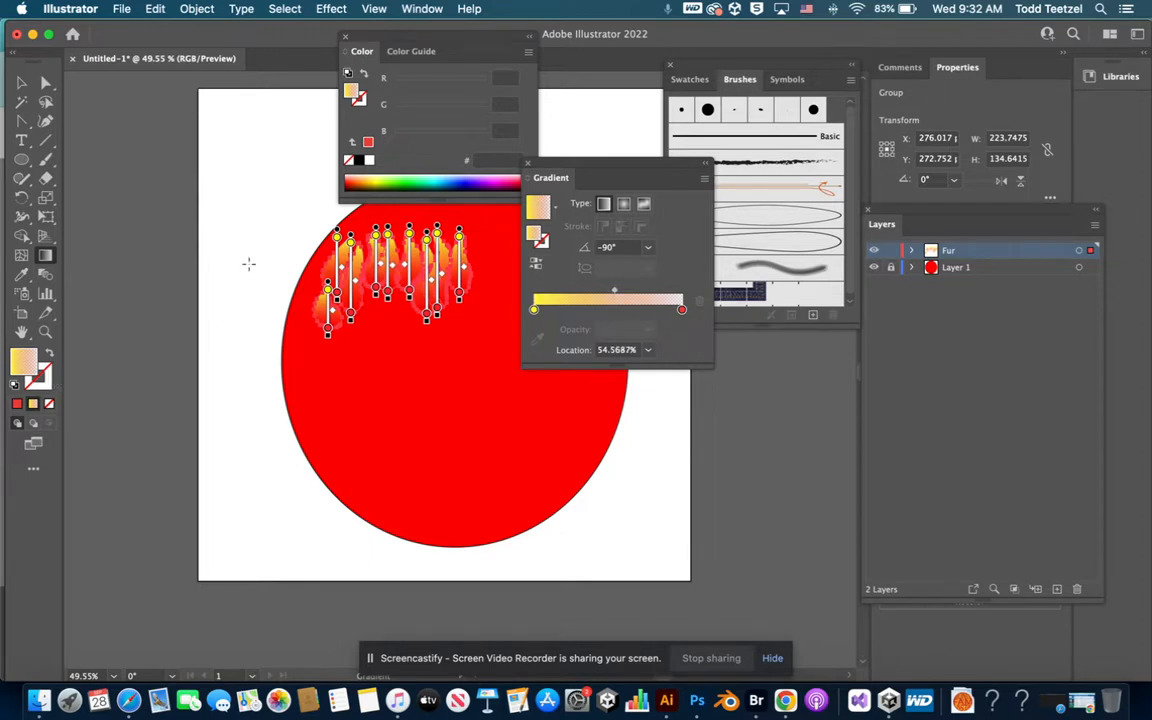
pyautogui.click(21, 83)
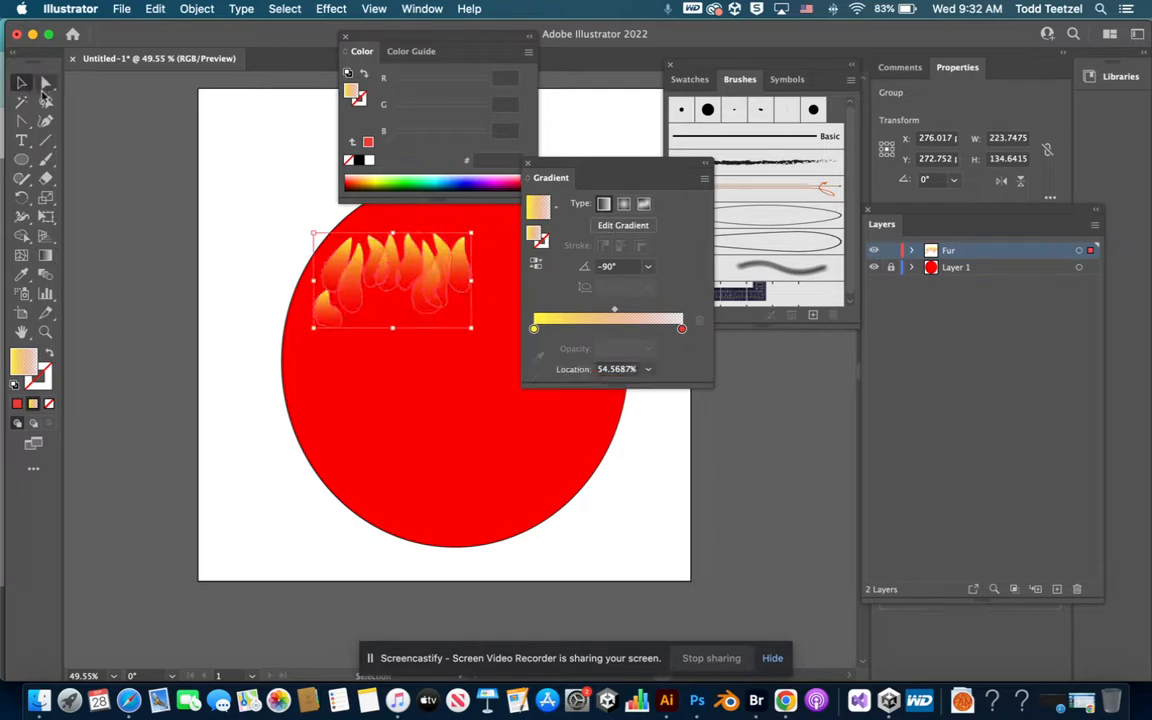
pyautogui.click(199, 161)
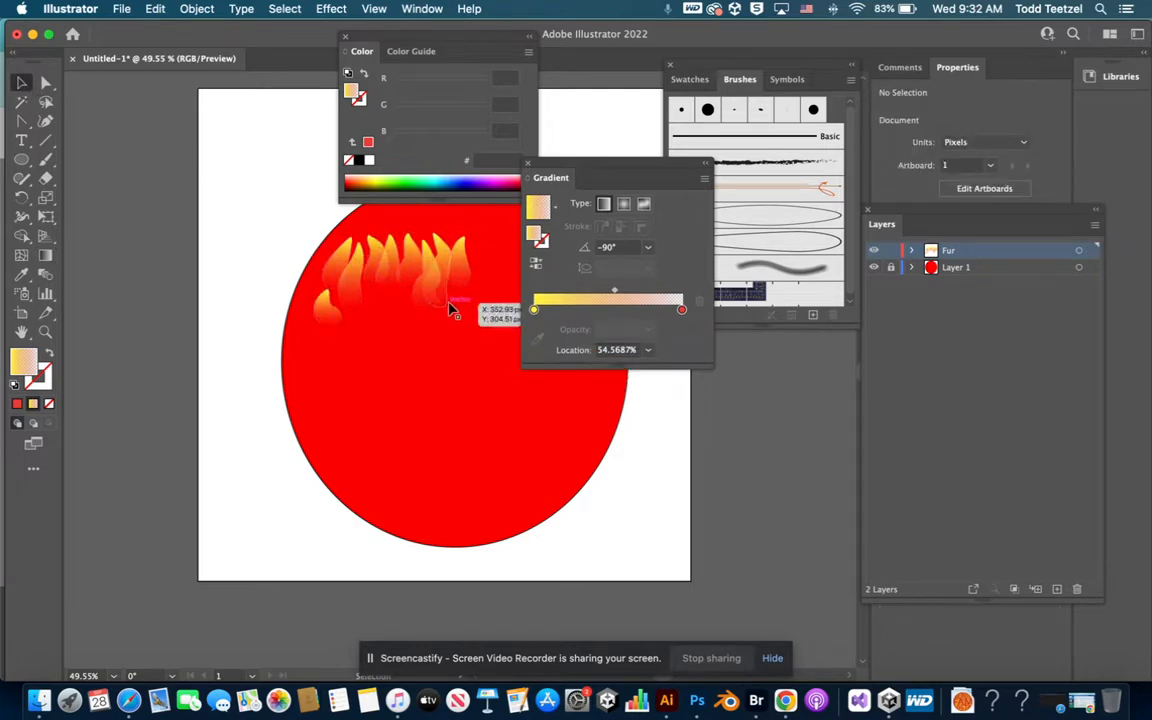